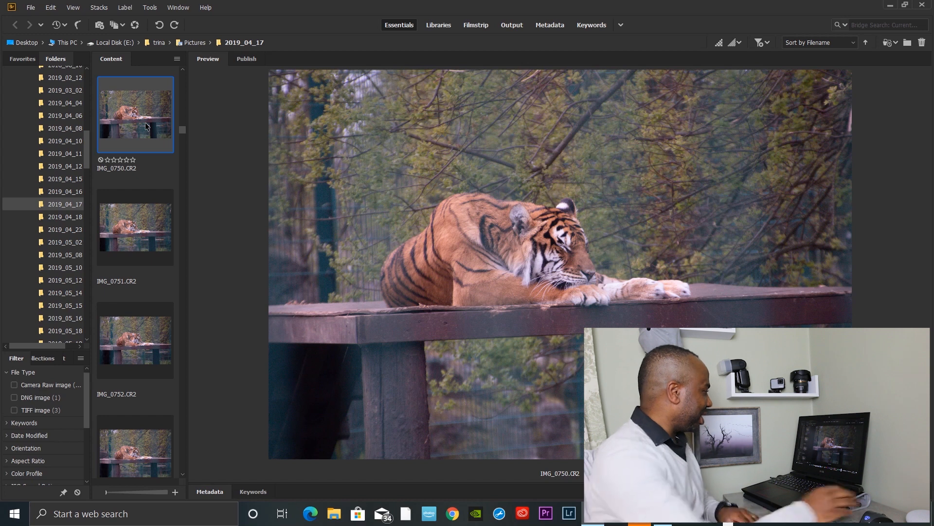
- Browse the tiger photos from IMG_0750.CR2 to IMG_0763.CR2 and compare the last few shots at preview size
{"action": "scroll", "coordinate": [143, 121], "scroll_direction": "down", "scroll_amount": 2}
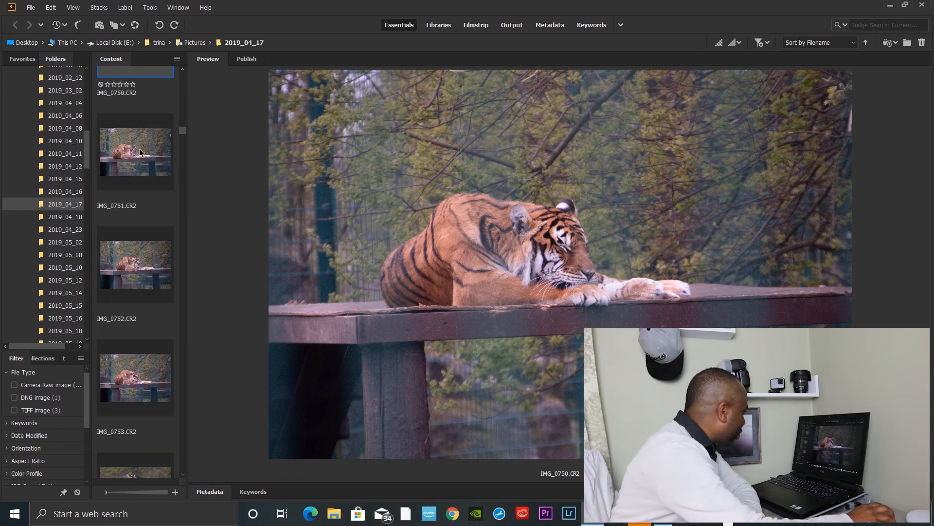
{"action": "key", "text": "Down"}
{"action": "key", "text": "Down"}
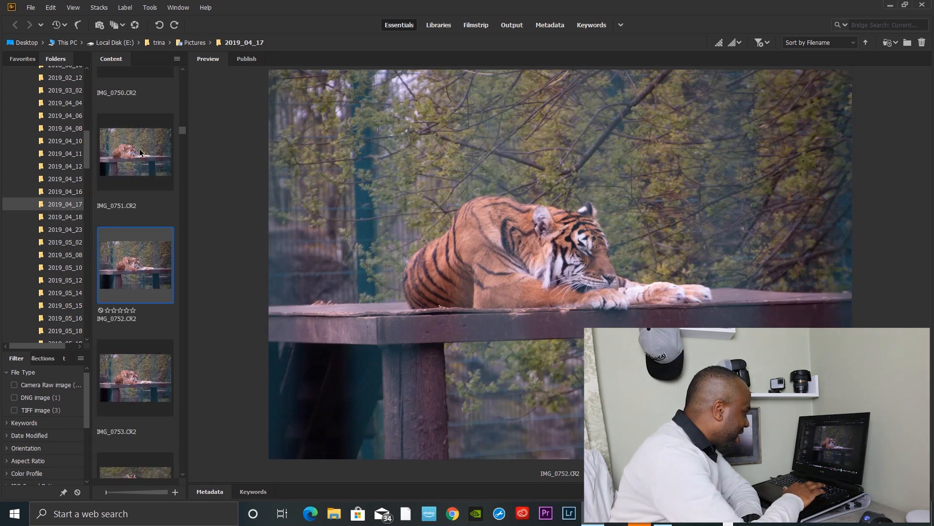
{"action": "key", "text": "Down"}
{"action": "key", "text": "Down"}
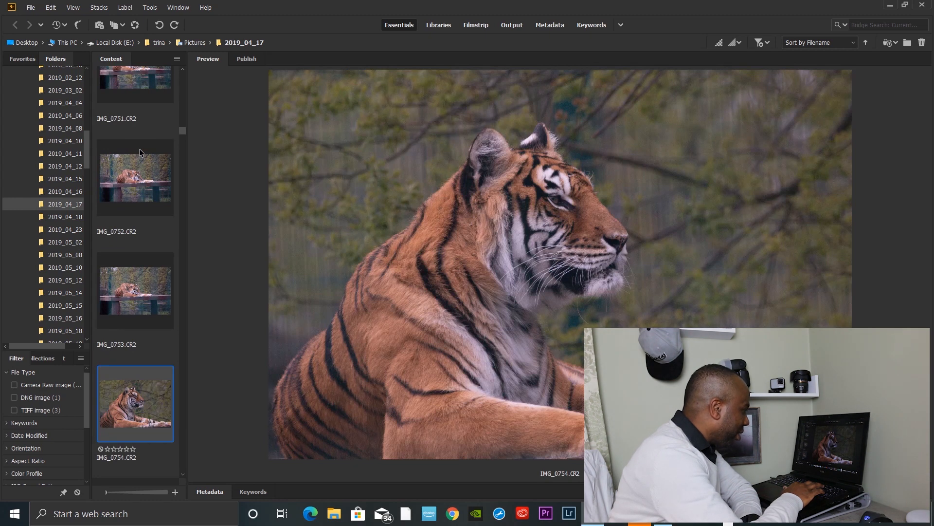
{"action": "key", "text": "Down"}
{"action": "key", "text": "Down"}
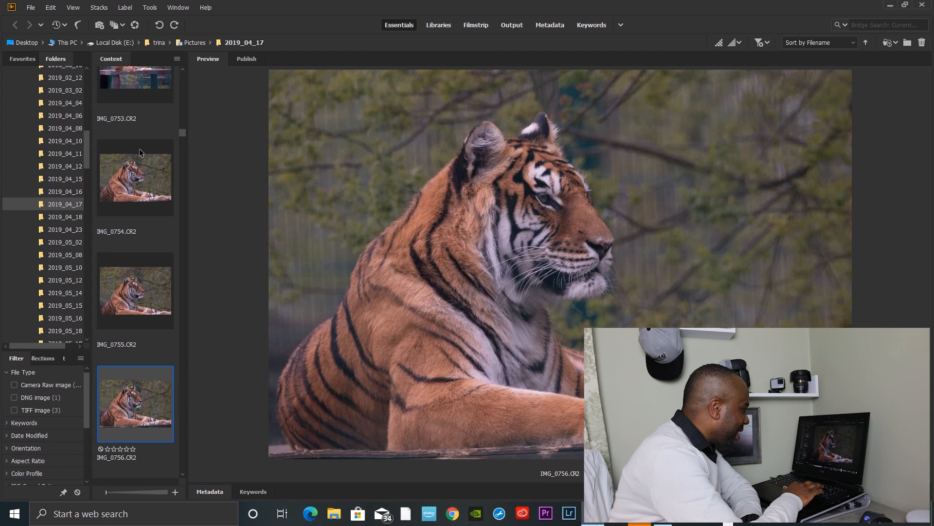
{"action": "key", "text": "Down"}
{"action": "key", "text": "Down"}
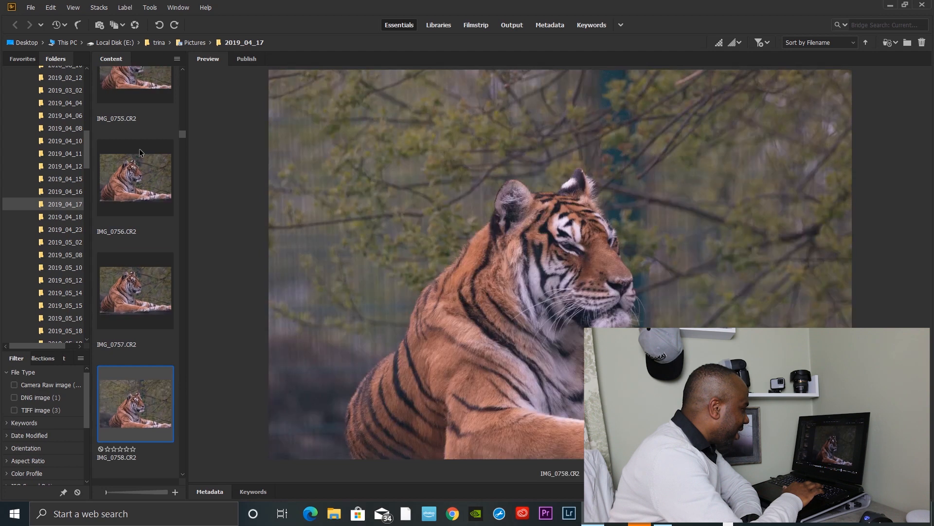
{"action": "key", "text": "Down"}
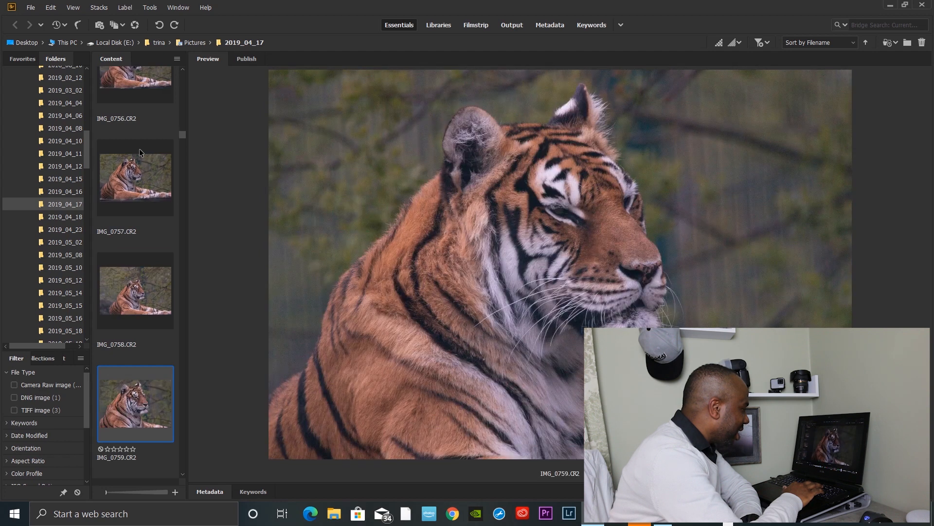
{"action": "key", "text": "Down"}
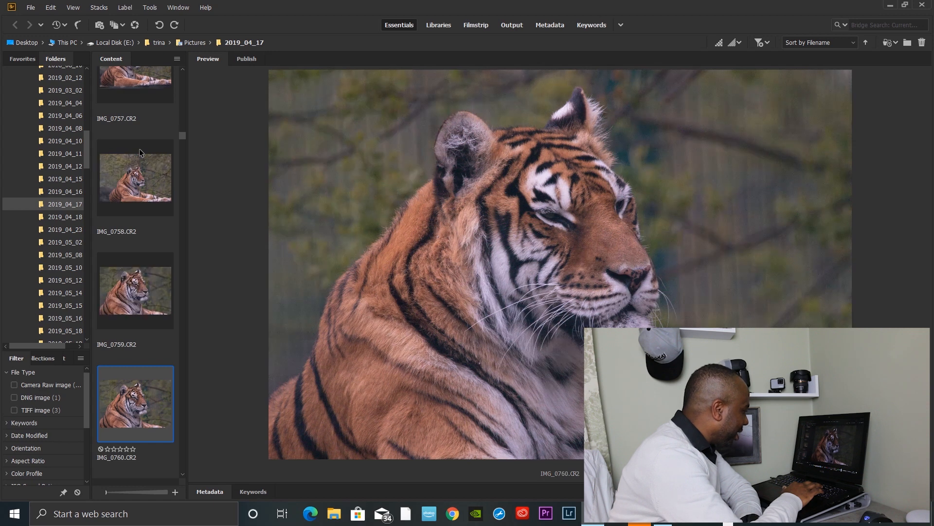
{"action": "key", "text": "Down"}
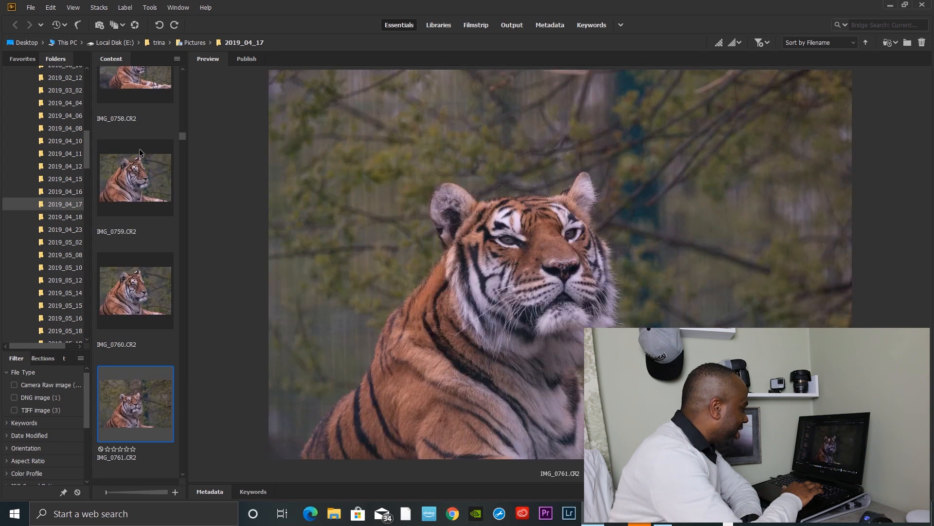
{"action": "key", "text": "Down"}
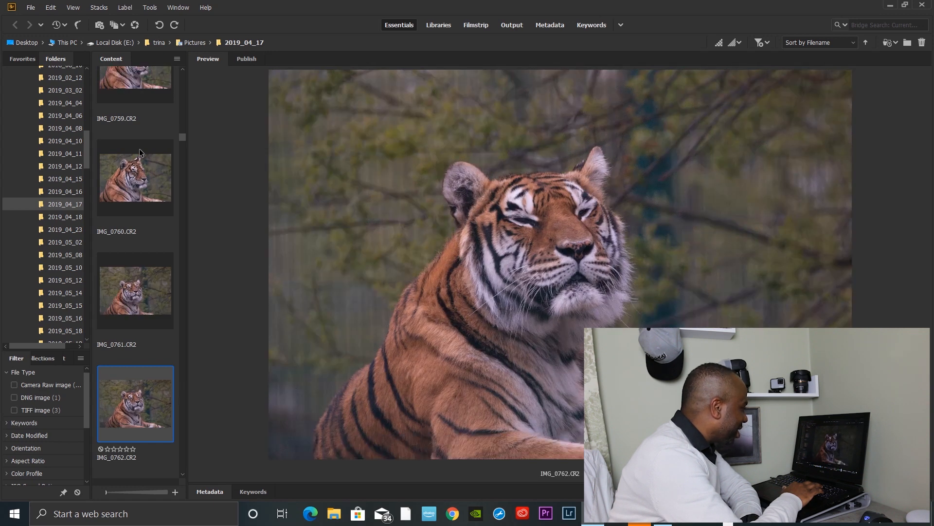
{"action": "key", "text": "Down"}
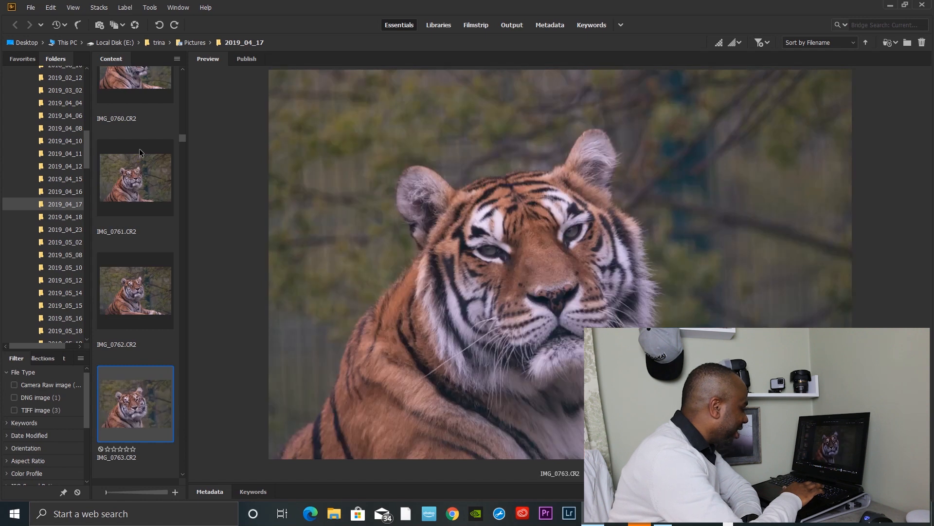
{"action": "key", "text": "Up"}
{"action": "key", "text": "Up"}
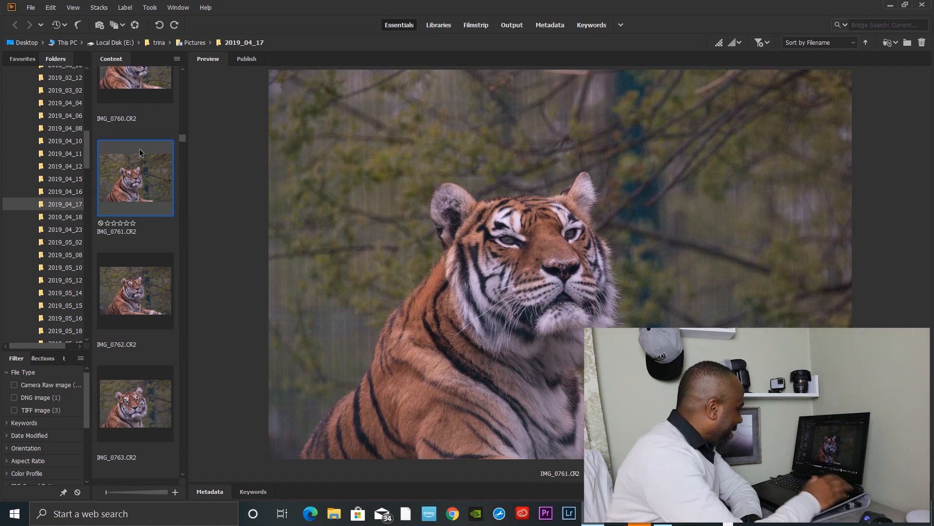
{"action": "key", "text": "Down"}
{"action": "key", "text": "Down"}
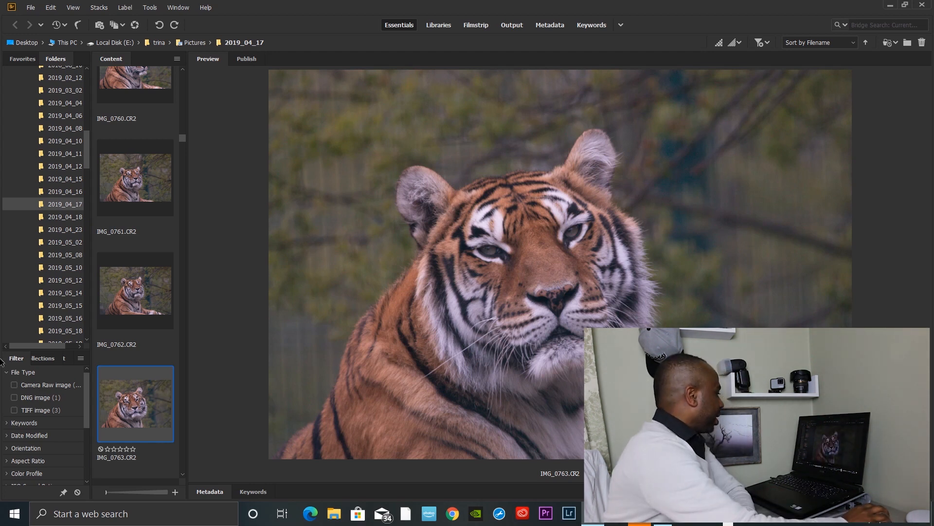
- Open IMG_0763.CR2 for raw editing and apply the automatic tone adjustments and the Auto white balance
{"action": "double_click", "coordinate": [146, 410]}
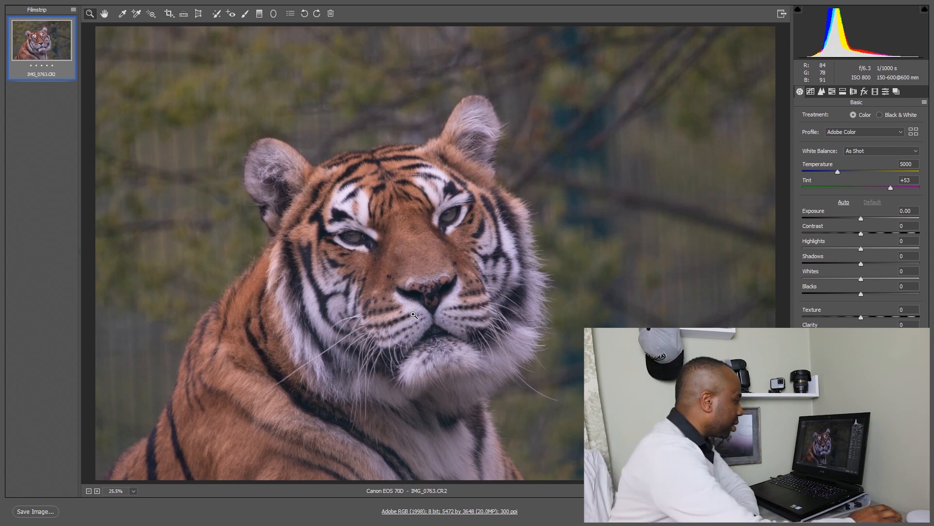
{"action": "left_click", "coordinate": [848, 203]}
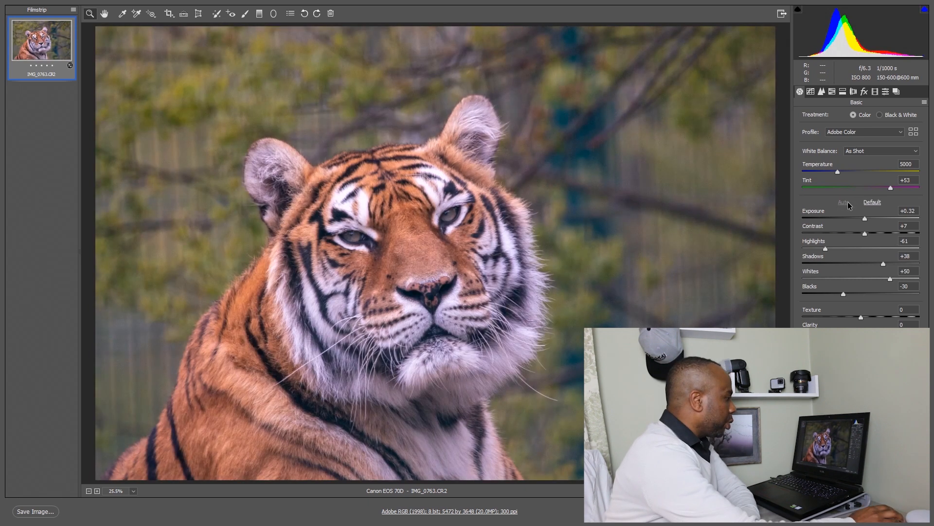
{"action": "left_click", "coordinate": [860, 152]}
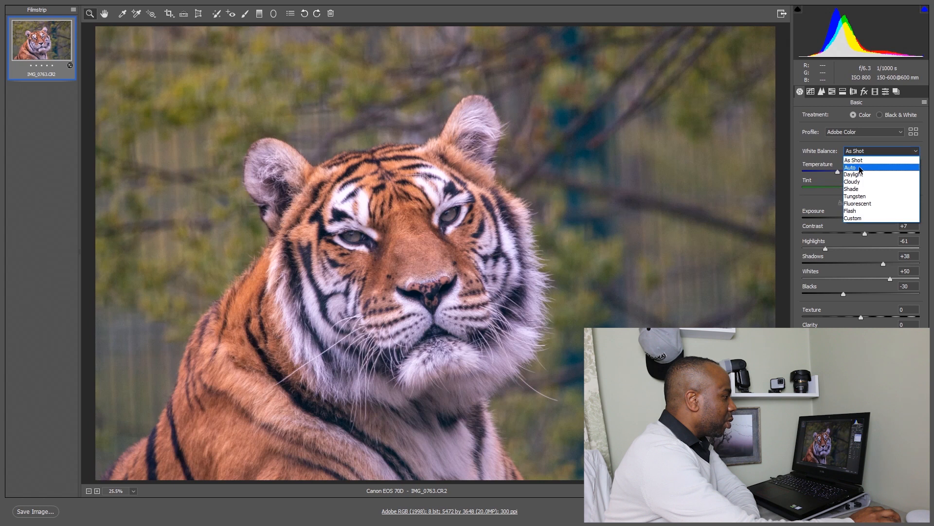
{"action": "left_click", "coordinate": [859, 160]}
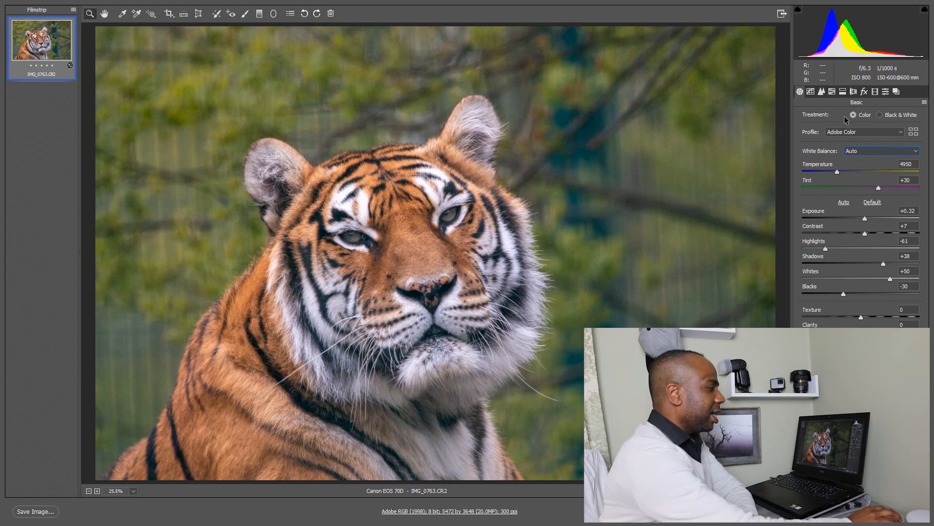
- Turn on chromatic aberration removal and profile corrections for the lens, and return to the basic adjustments
{"action": "left_click", "coordinate": [854, 92]}
{"action": "left_click", "coordinate": [823, 134]}
{"action": "left_click", "coordinate": [823, 145]}
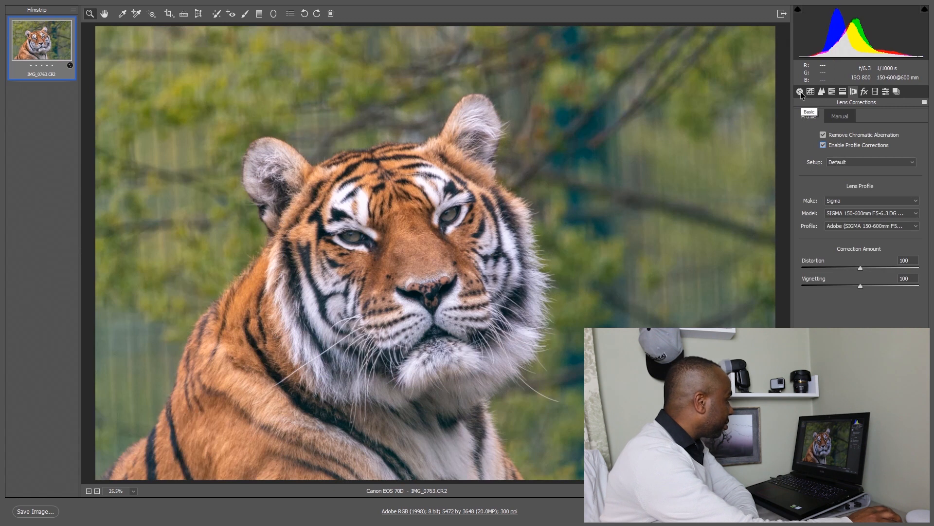
{"action": "left_click", "coordinate": [800, 91]}
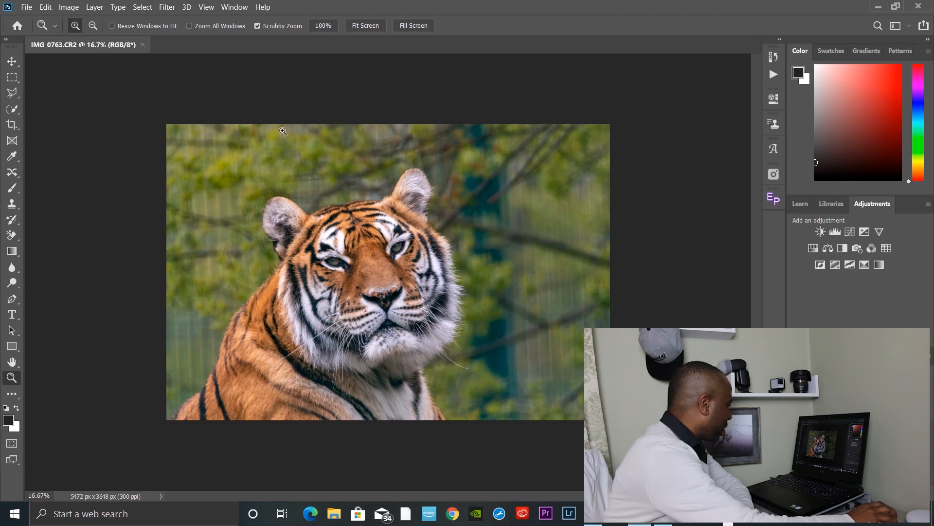
- Straighten the tiger photo along the near-vertical line in the background beside the tiger and apply the crop
{"action": "key", "text": "ctrl+0"}
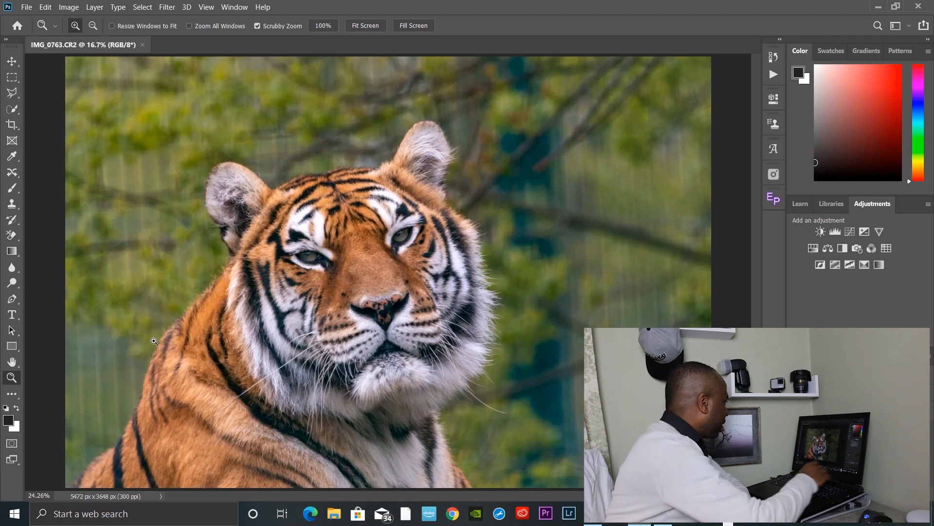
{"action": "left_click", "coordinate": [12, 125]}
{"action": "left_click", "coordinate": [283, 29]}
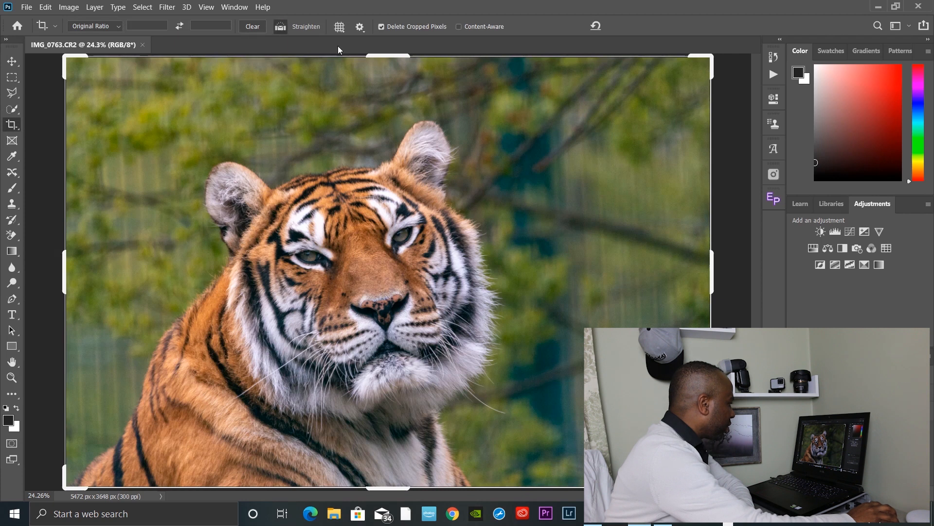
{"action": "left_click_drag", "start_coordinate": [552, 123], "coordinate": [563, 518]}
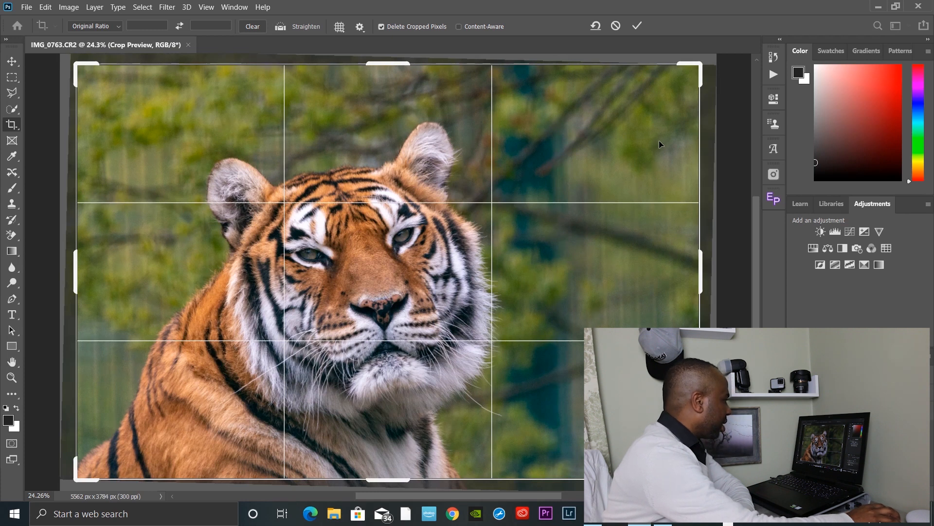
{"action": "key", "text": "Return"}
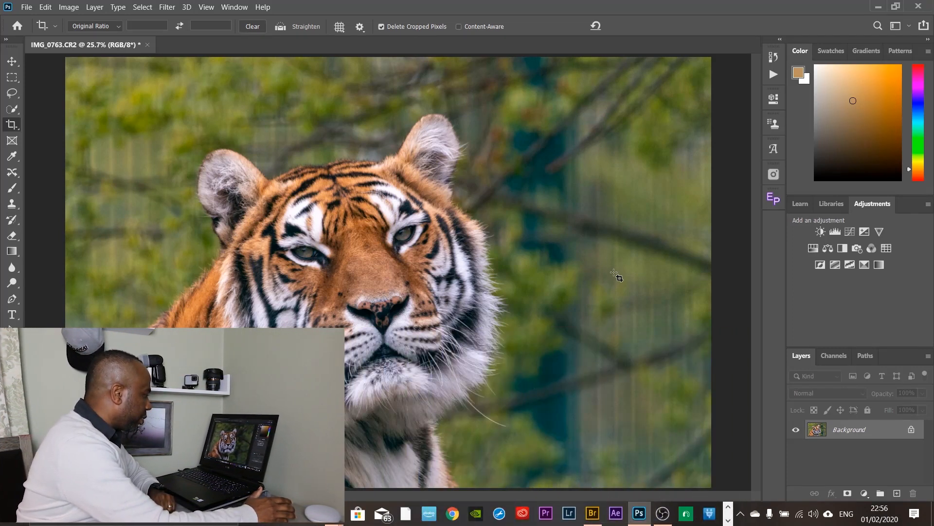
- Duplicate the Background layer twice and select the tiger on the topmost copy with the Quick Selection tool
{"action": "key", "text": "ctrl+j"}
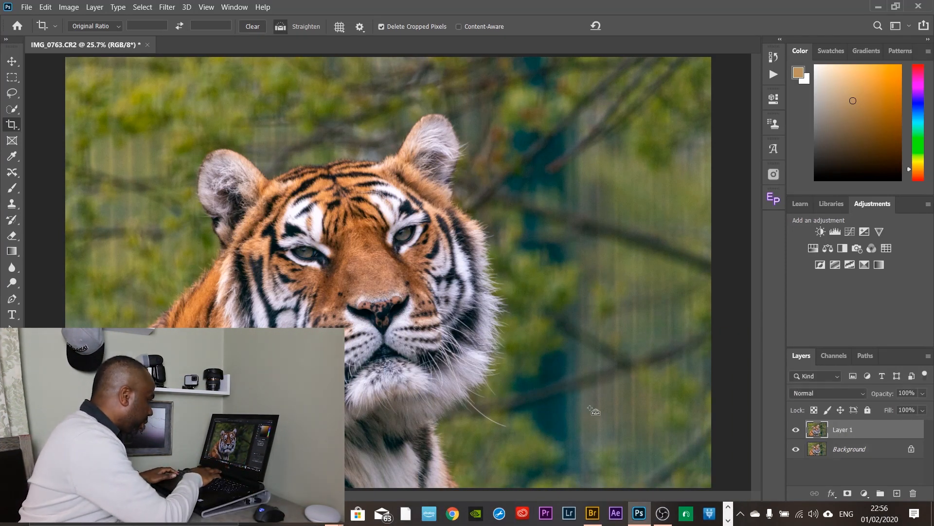
{"action": "key", "text": "ctrl+j"}
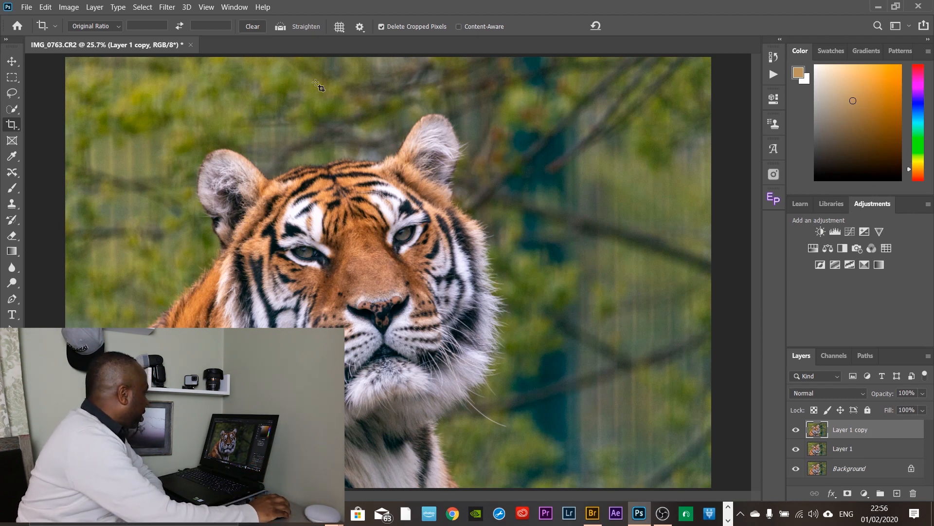
{"action": "left_click", "coordinate": [13, 110]}
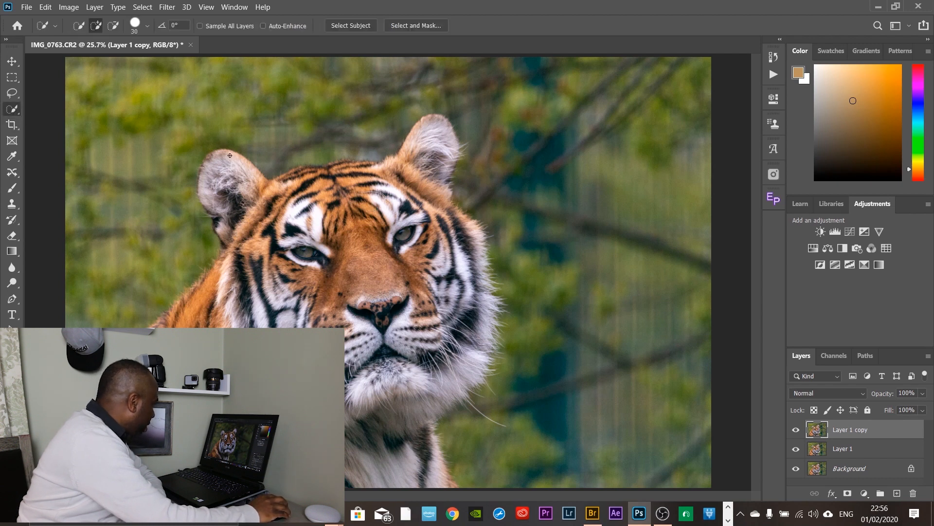
{"action": "mouse_move", "coordinate": [287, 213]}
{"action": "left_mouse_down"}
{"action": "mouse_move", "coordinate": [428, 146]}
{"action": "mouse_move", "coordinate": [418, 438]}
{"action": "mouse_move", "coordinate": [409, 475]}
{"action": "mouse_move", "coordinate": [197, 305]}
{"action": "mouse_move", "coordinate": [311, 223]}
{"action": "mouse_move", "coordinate": [229, 151]}
{"action": "left_mouse_up"}
{"action": "left_click_drag", "start_coordinate": [160, 146], "coordinate": [374, 146], "text": "alt"}
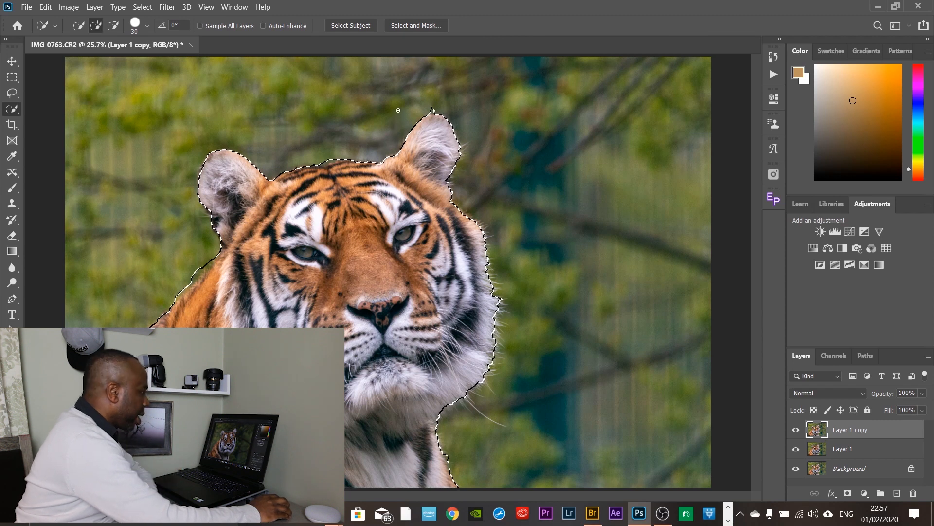
- Refine the selection's fur edges around the tiger's ears, head, back and cheek with the Refine Edge Brush in Select and Mask
{"action": "left_click", "coordinate": [417, 23]}
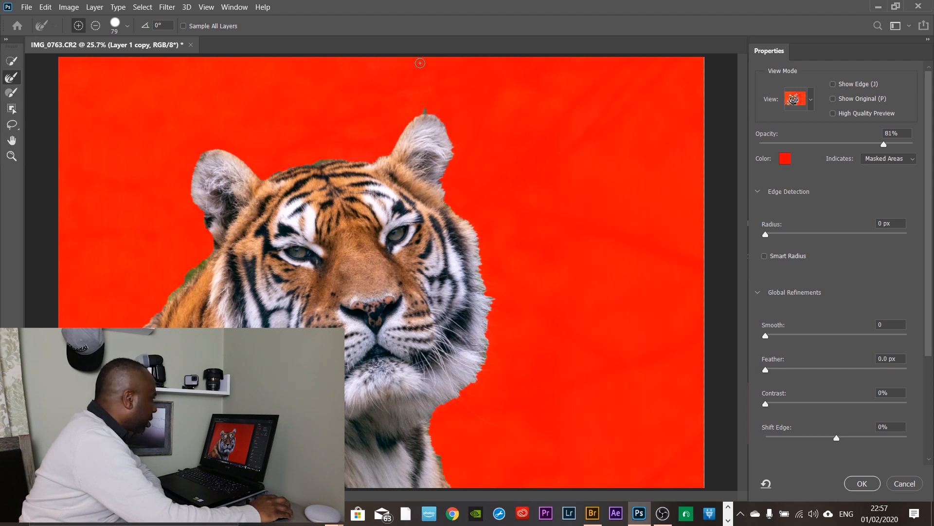
{"action": "mouse_move", "coordinate": [422, 112]}
{"action": "left_mouse_down"}
{"action": "mouse_move", "coordinate": [436, 105]}
{"action": "mouse_move", "coordinate": [409, 105]}
{"action": "mouse_move", "coordinate": [343, 158]}
{"action": "mouse_move", "coordinate": [388, 138]}
{"action": "left_mouse_up"}
{"action": "mouse_move", "coordinate": [207, 258]}
{"action": "left_mouse_down"}
{"action": "mouse_move", "coordinate": [129, 343]}
{"action": "mouse_move", "coordinate": [65, 452]}
{"action": "left_mouse_up"}
{"action": "mouse_move", "coordinate": [450, 141]}
{"action": "left_mouse_down"}
{"action": "mouse_move", "coordinate": [446, 166]}
{"action": "mouse_move", "coordinate": [486, 288]}
{"action": "left_mouse_up"}
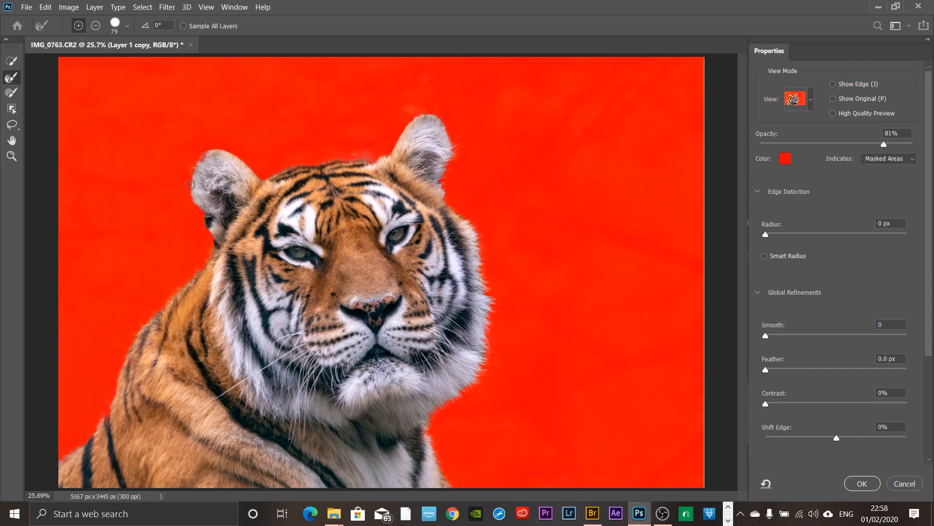
{"action": "key", "text": "ctrl+plus"}
{"action": "key", "text": "ctrl+plus"}
{"action": "key", "text": "ctrl+plus"}
{"action": "mouse_move", "coordinate": [224, 190]}
{"action": "left_mouse_down"}
{"action": "mouse_move", "coordinate": [286, 394]}
{"action": "mouse_move", "coordinate": [502, 394]}
{"action": "left_mouse_up"}
{"action": "left_click", "coordinate": [11, 92]}
{"action": "left_click", "coordinate": [11, 77]}
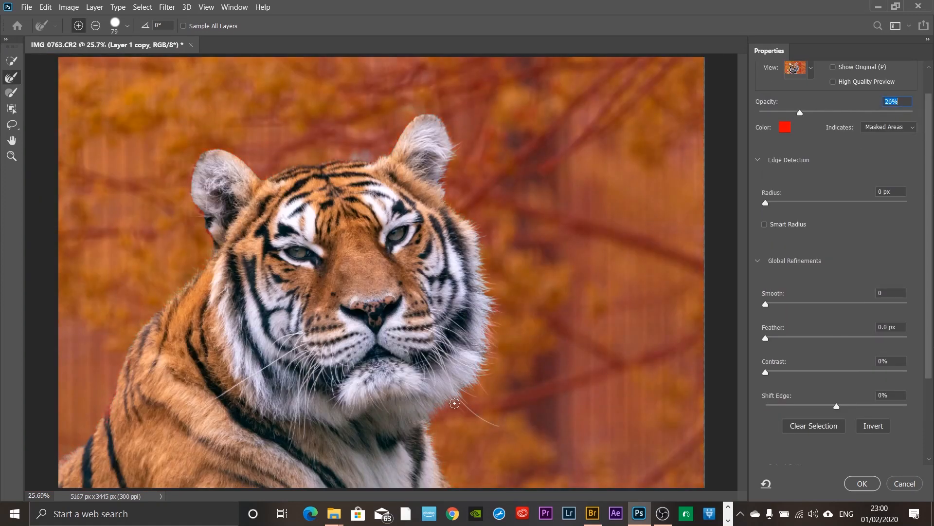
- Raise the red overlay's opacity to 100% to check the whiskers and edges, and accept the refined selection
{"action": "left_click_drag", "start_coordinate": [800, 112], "coordinate": [820, 127]}
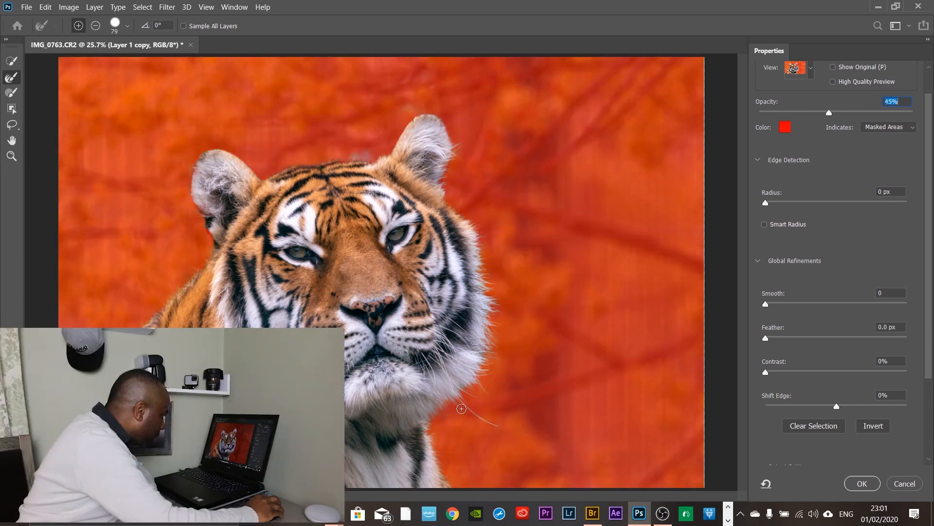
{"action": "left_click_drag", "start_coordinate": [828, 113], "coordinate": [921, 111]}
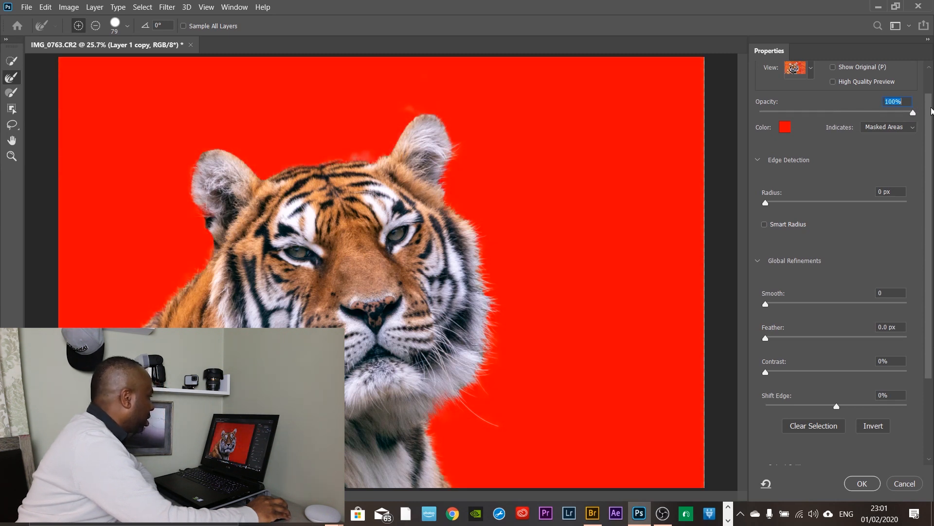
{"action": "left_click", "coordinate": [869, 485]}
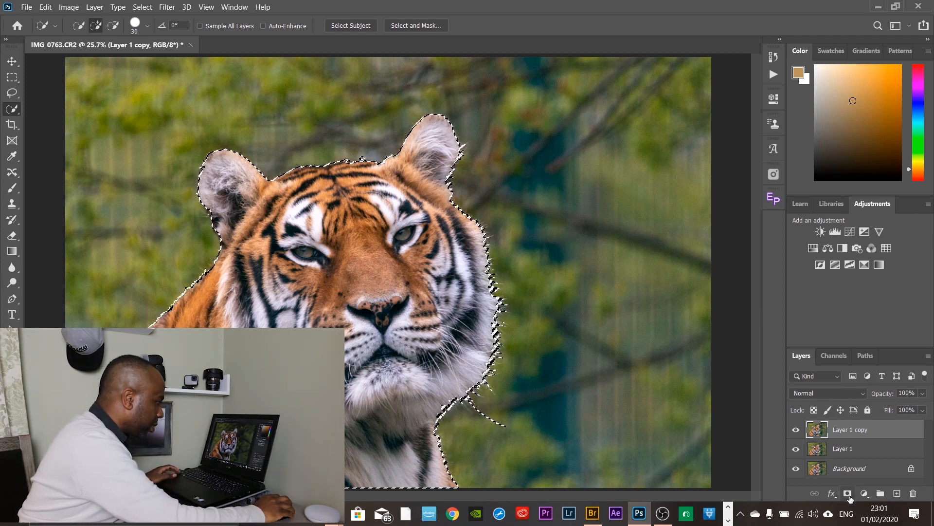
- Add a layer mask from the tiger selection to the topmost layer and duplicate Layer 1 beneath it
{"action": "left_click", "coordinate": [848, 493]}
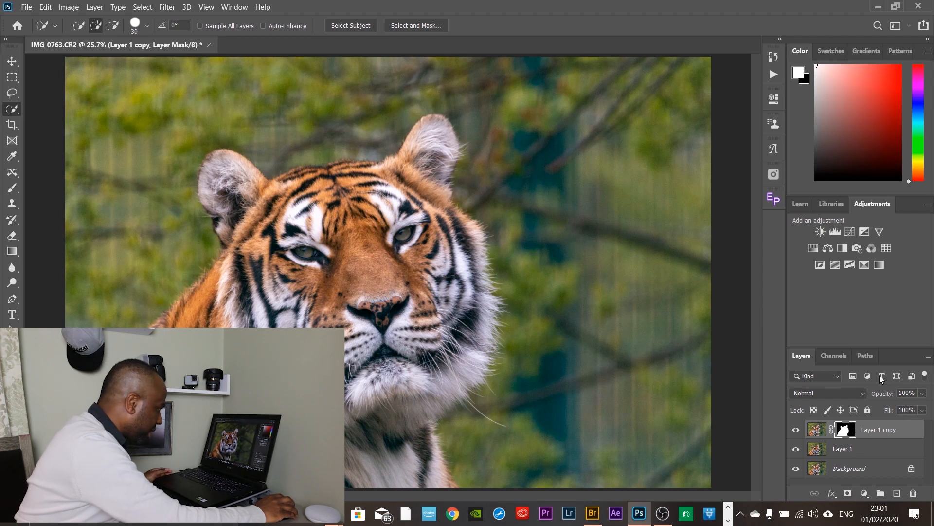
{"action": "left_click", "coordinate": [817, 452]}
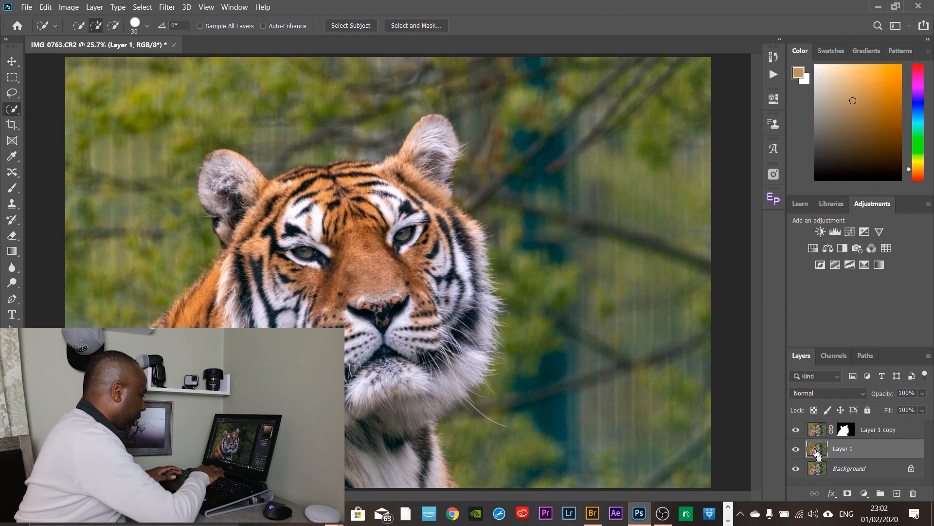
{"action": "key", "text": "ctrl+j"}
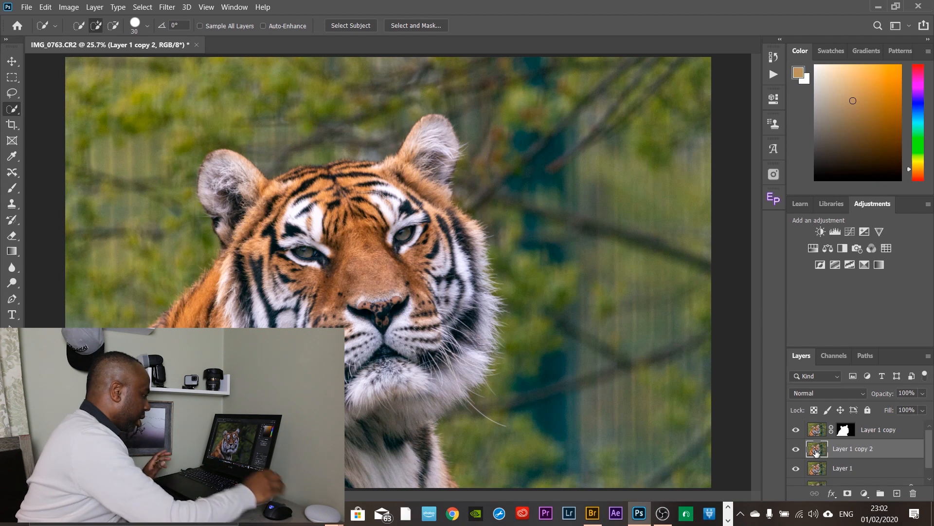
- Load the tiger mask of Layer 1 copy as a selection on Layer 1 copy 2 and expand it by 30 pixels
{"action": "left_click", "coordinate": [844, 431], "text": "ctrl"}
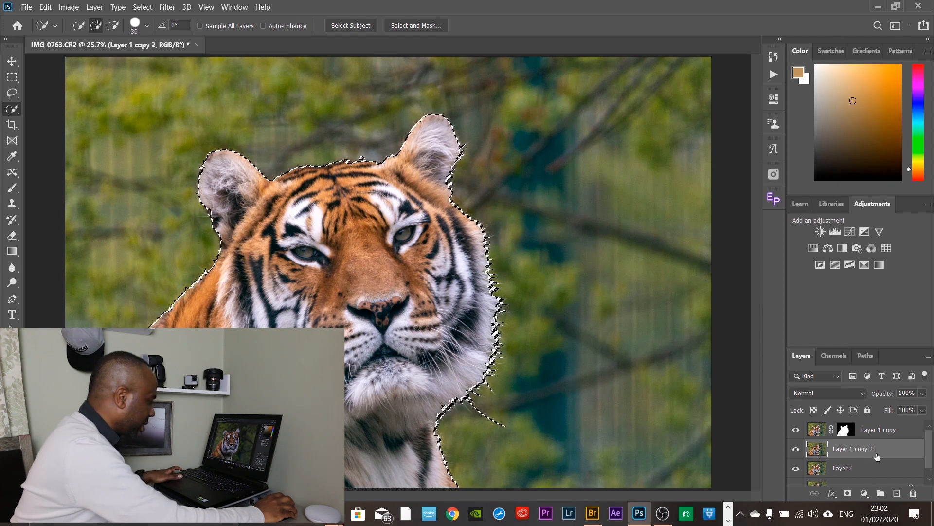
{"action": "left_click", "coordinate": [142, 7]}
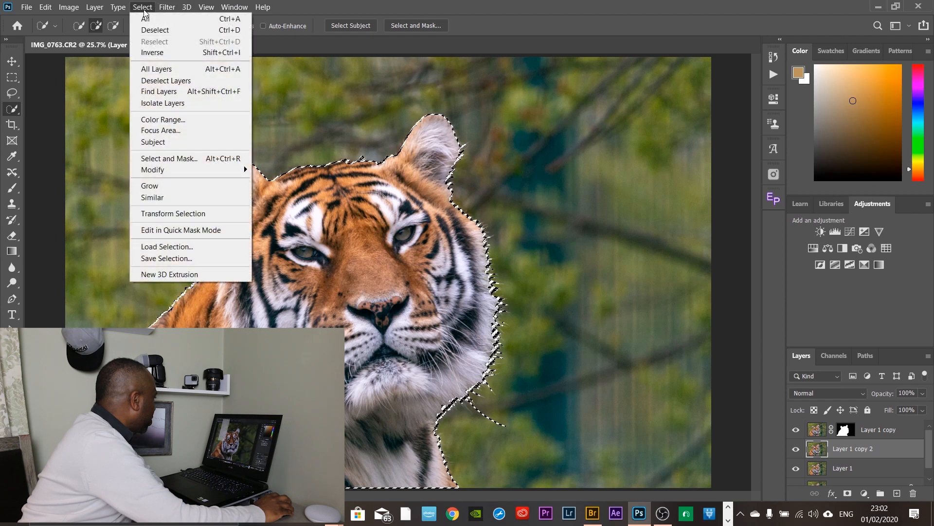
{"action": "mouse_move", "coordinate": [171, 169]}
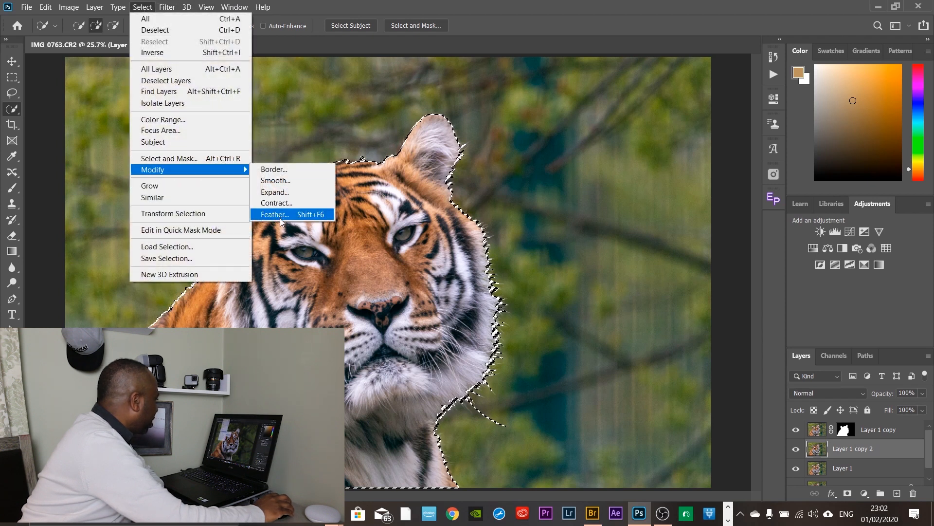
{"action": "left_click", "coordinate": [291, 192]}
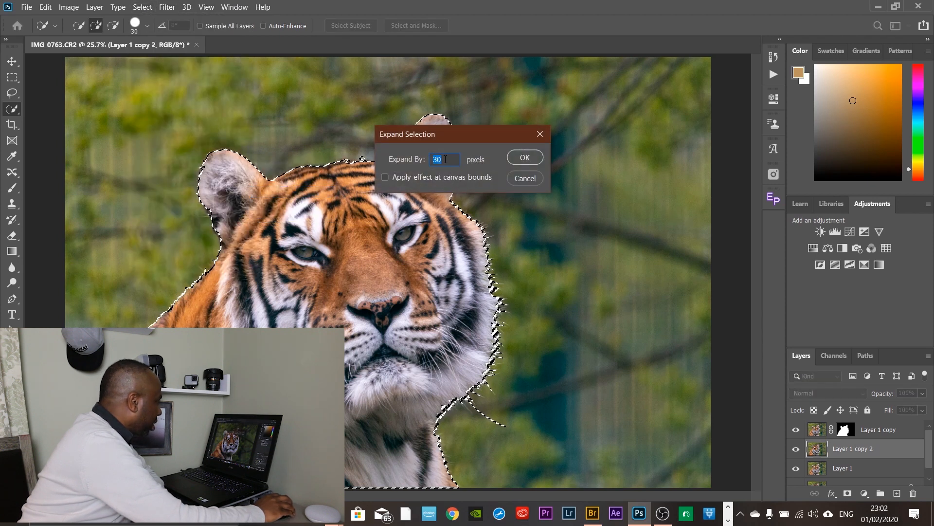
{"action": "left_click", "coordinate": [524, 155]}
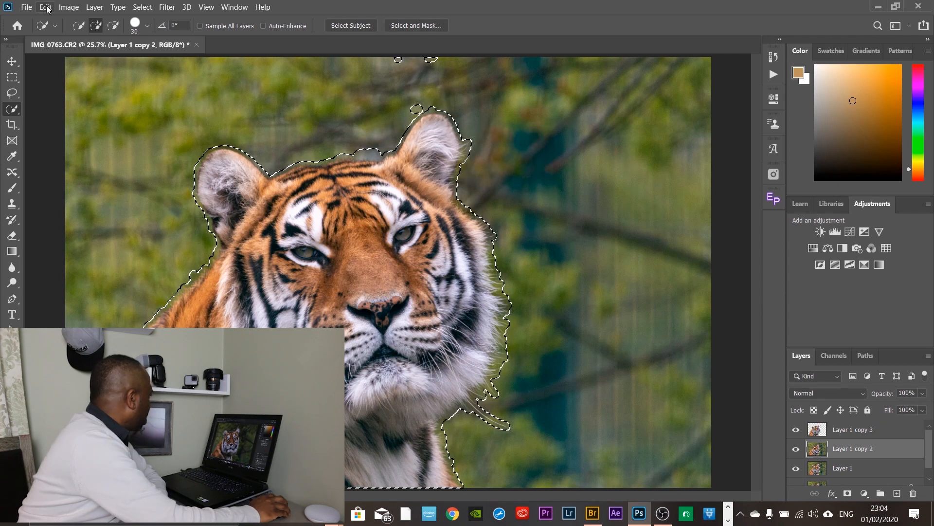
- Replace the tiger on Layer 1 copy 2 using Content-Aware Fill output to a new layer, and merge the fill layer down
{"action": "left_click", "coordinate": [45, 7]}
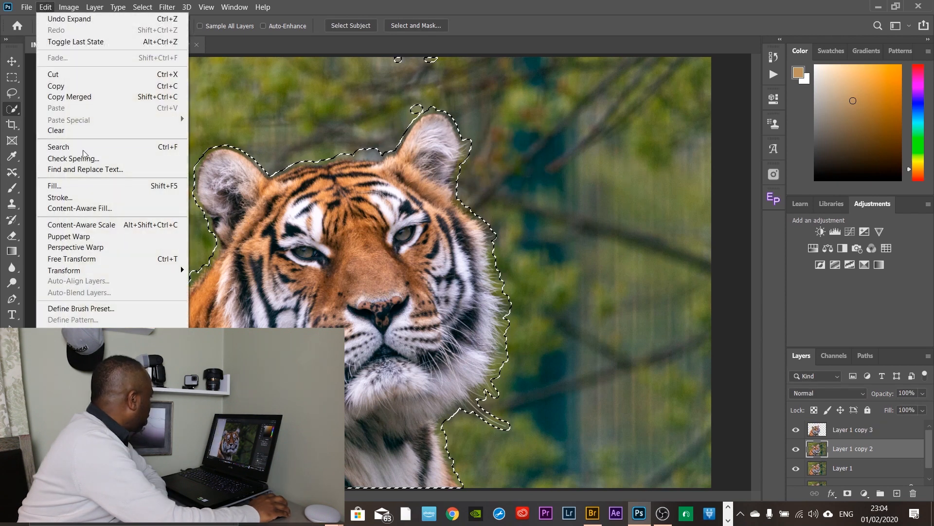
{"action": "left_click", "coordinate": [98, 208]}
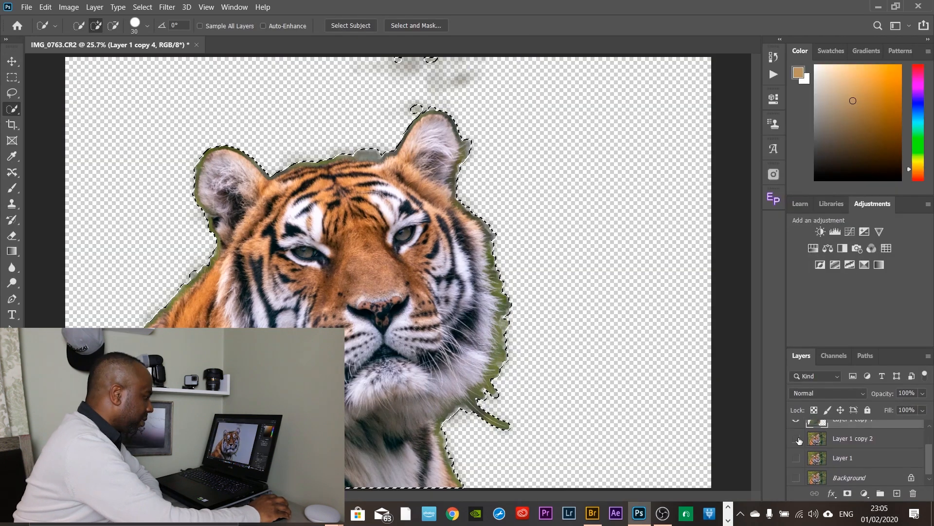
{"action": "left_click_drag", "start_coordinate": [929, 463], "coordinate": [929, 447]}
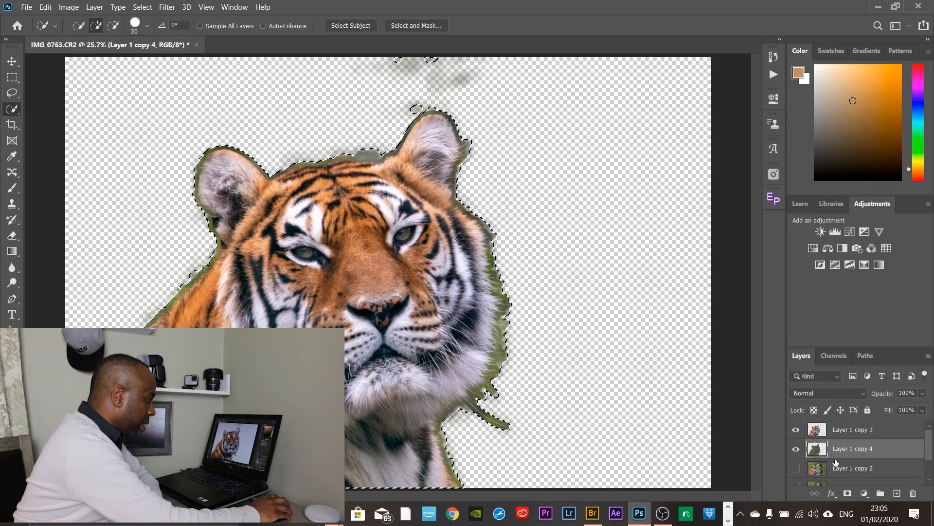
{"action": "left_click", "coordinate": [795, 468]}
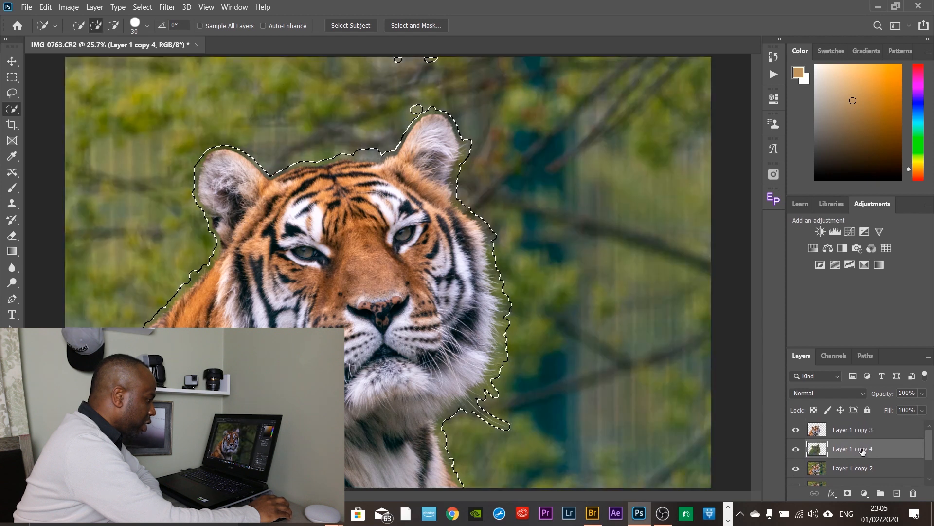
{"action": "right_click", "coordinate": [862, 448]}
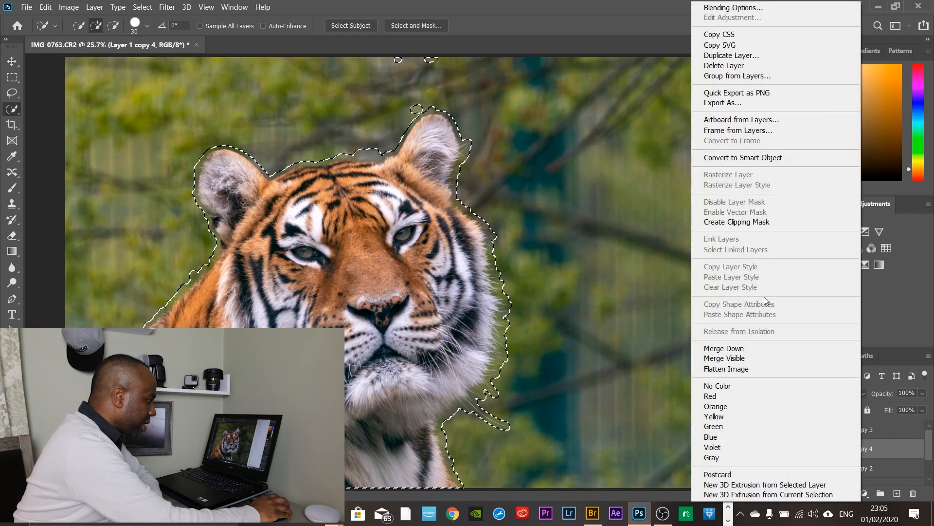
{"action": "left_click", "coordinate": [731, 348]}
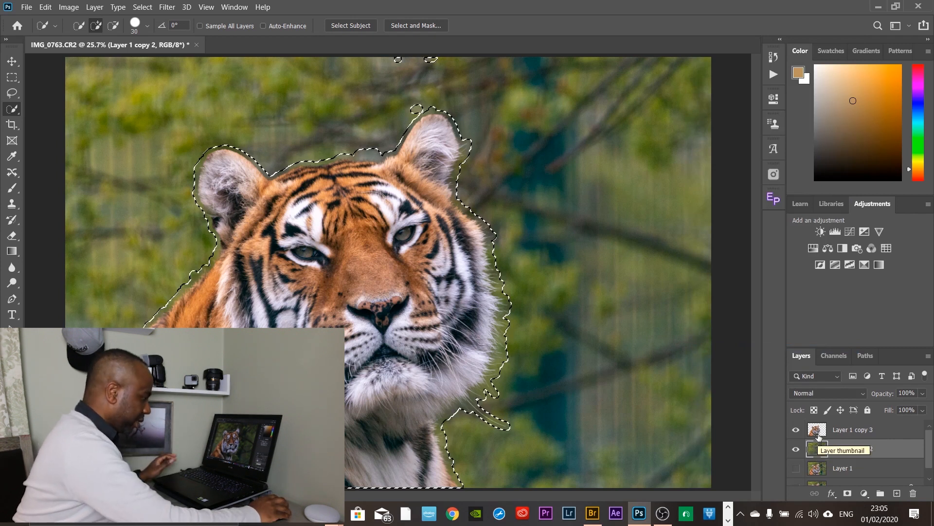
- Deselect the tiger outline and hide the tiger cutout layer, Layer 1 copy 3
{"action": "right_click", "coordinate": [436, 74]}
{"action": "left_click", "coordinate": [453, 79]}
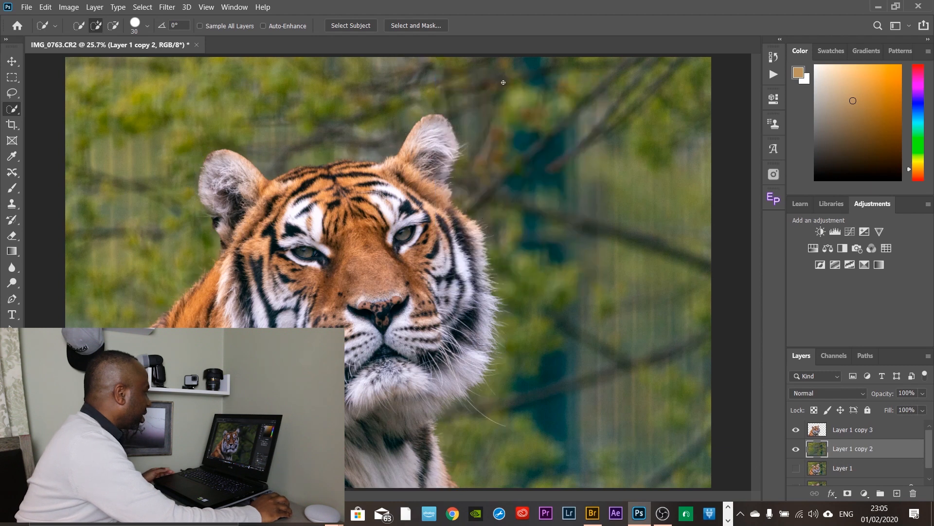
{"action": "left_click", "coordinate": [795, 430]}
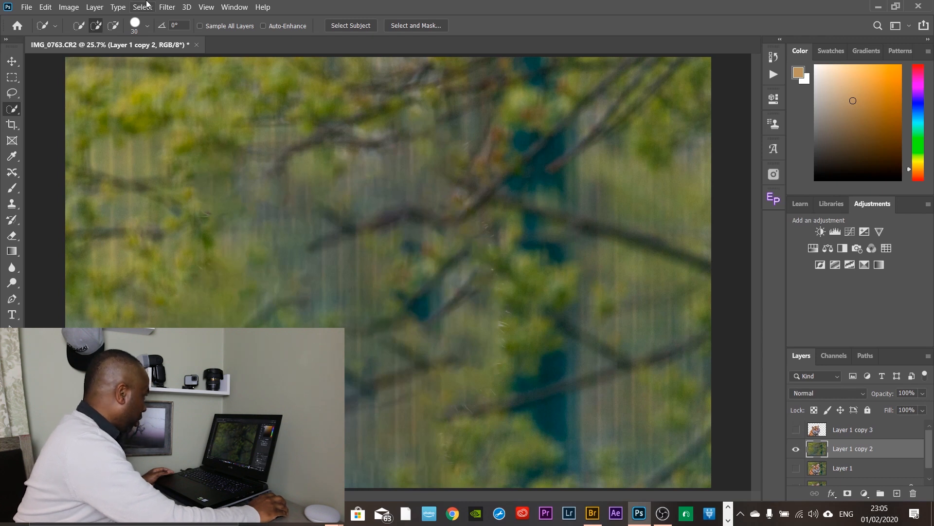
- Apply Lens Blur to the background on Layer 1 copy 2 twice, the second time with a radius of 100
{"action": "left_click", "coordinate": [173, 8]}
{"action": "mouse_move", "coordinate": [253, 137]}
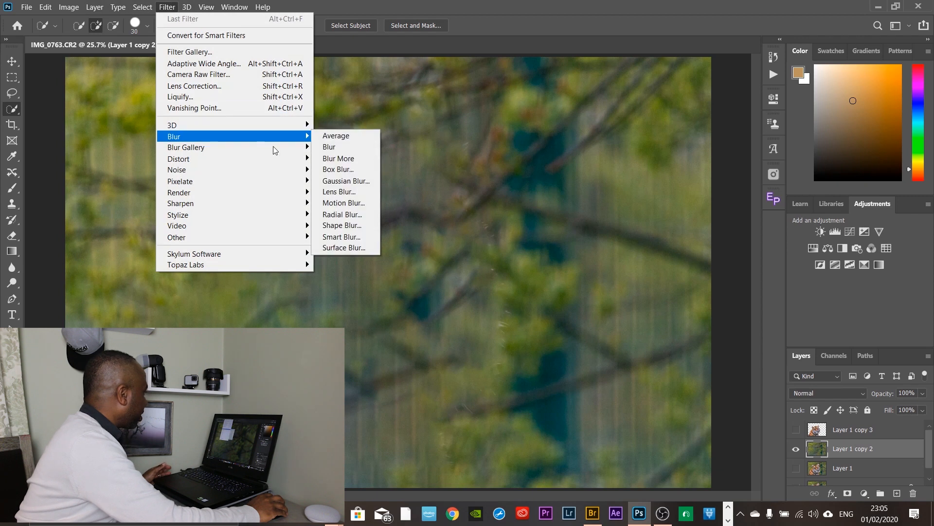
{"action": "left_click", "coordinate": [358, 191]}
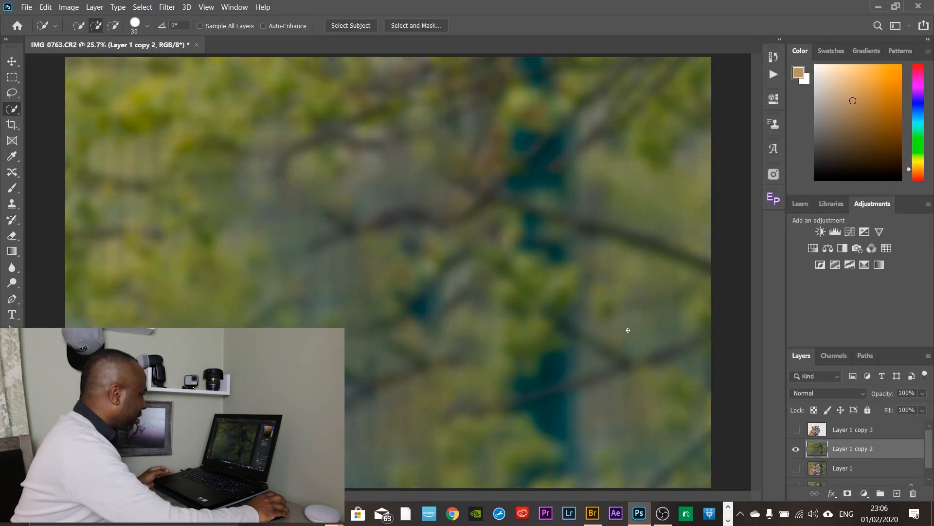
{"action": "left_click", "coordinate": [167, 7]}
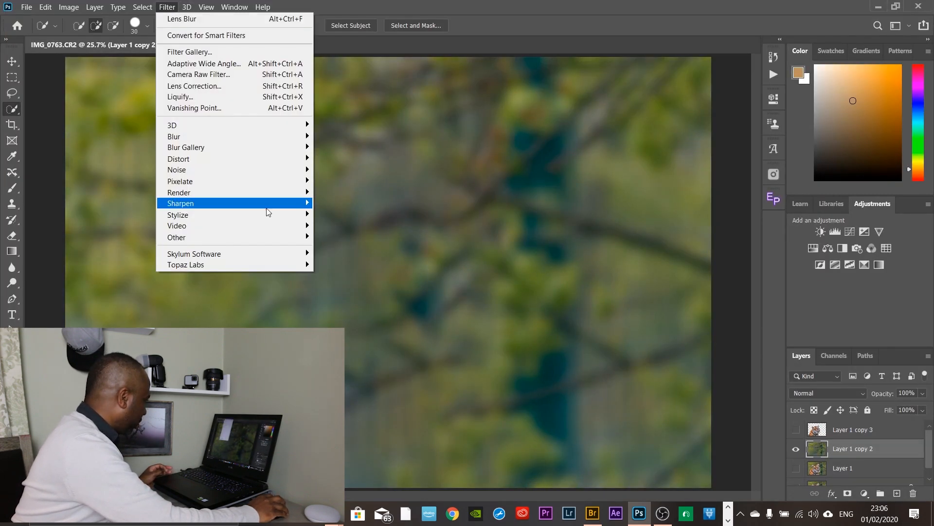
{"action": "mouse_move", "coordinate": [212, 141]}
{"action": "left_click", "coordinate": [343, 193]}
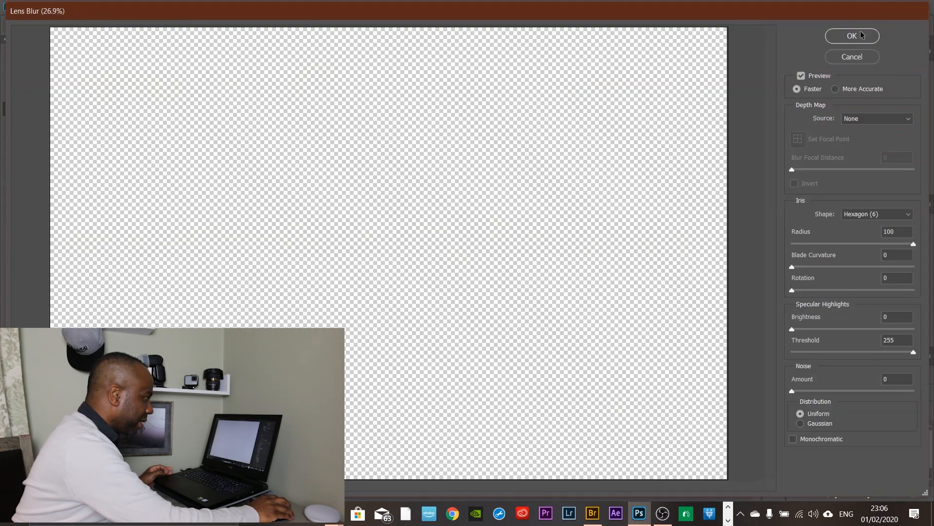
{"action": "left_click", "coordinate": [861, 36]}
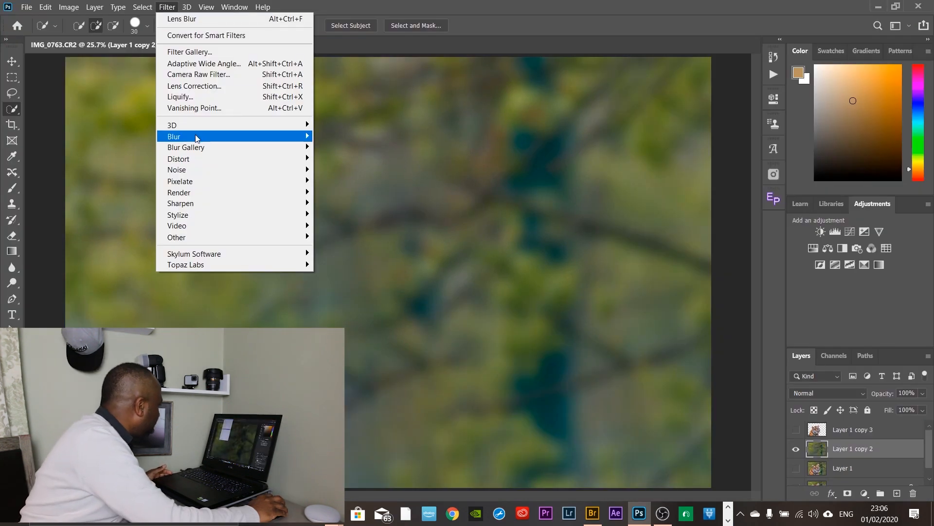
- Apply a Gaussian Blur with a radius of 49.8 pixels to Layer 1 copy 2 and show Layer 1 copy 3 again
{"action": "mouse_move", "coordinate": [198, 139]}
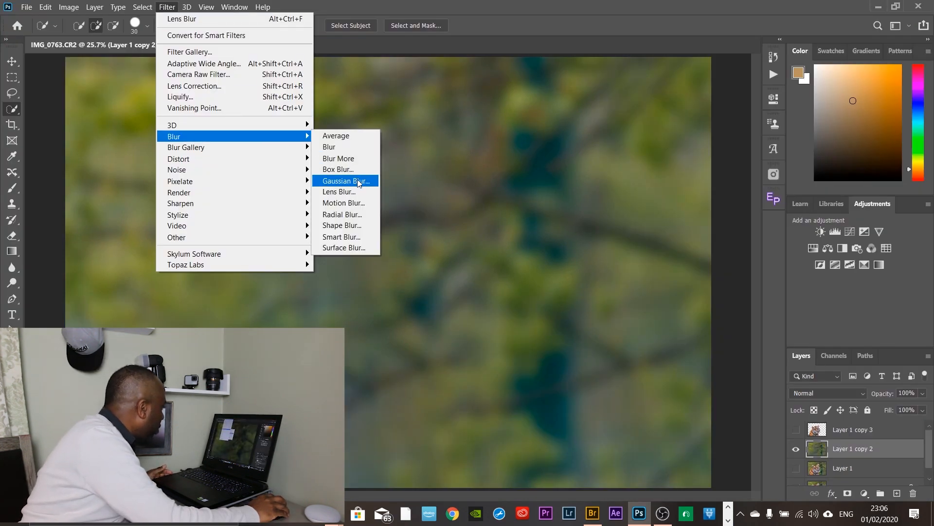
{"action": "left_click", "coordinate": [358, 182]}
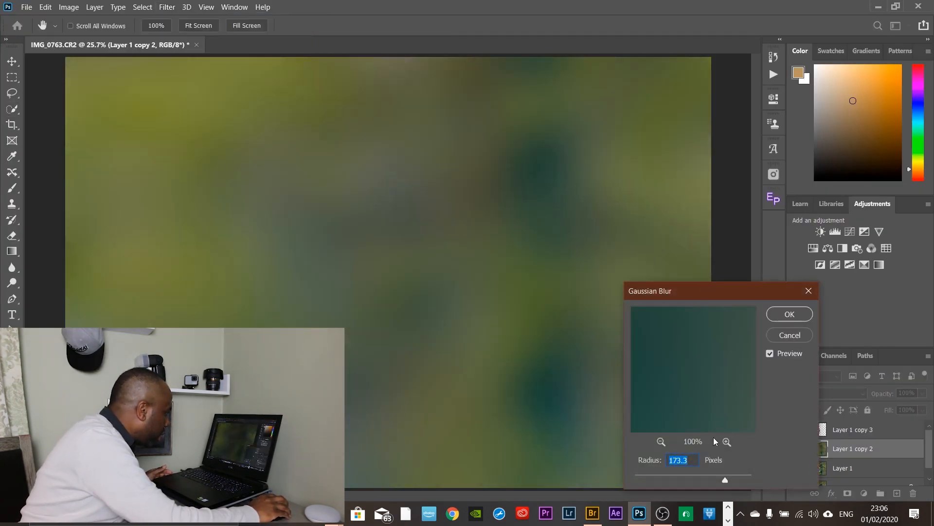
{"action": "left_click_drag", "start_coordinate": [700, 480], "coordinate": [693, 480]}
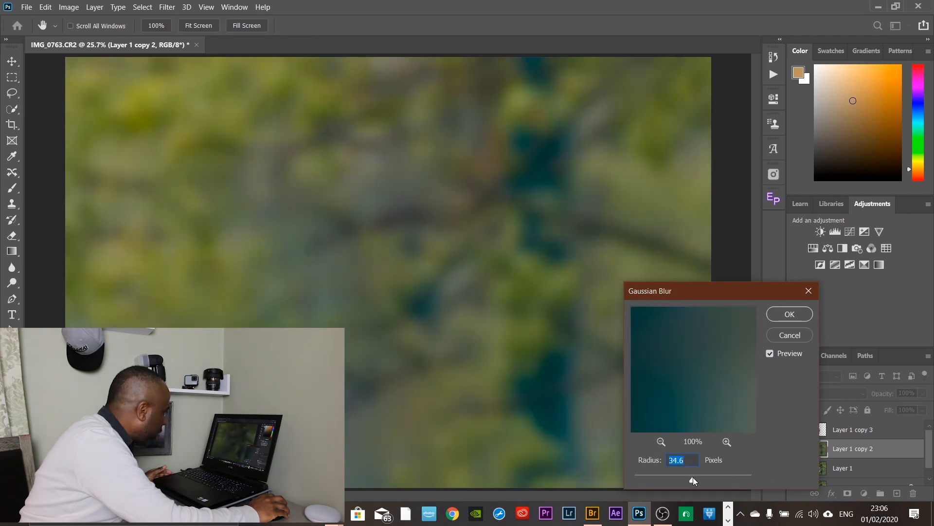
{"action": "left_click", "coordinate": [771, 353]}
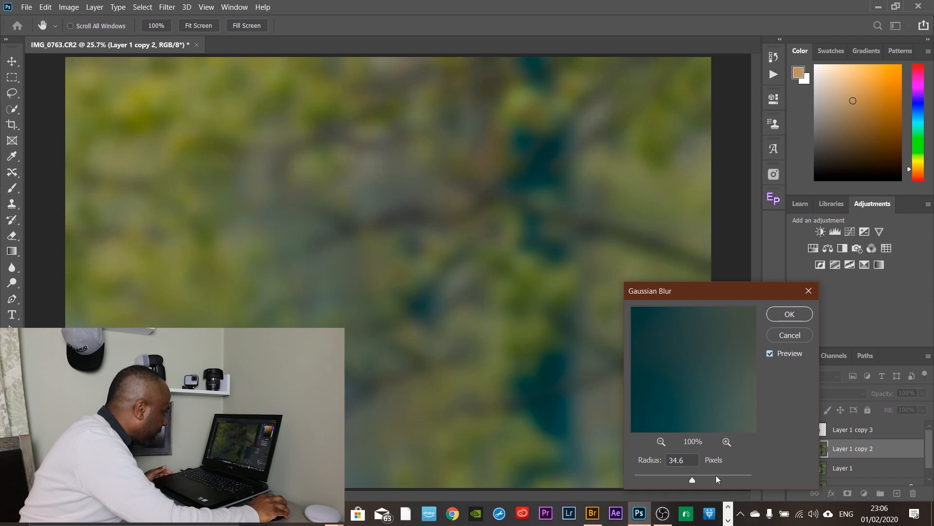
{"action": "left_click_drag", "start_coordinate": [699, 480], "coordinate": [699, 479]}
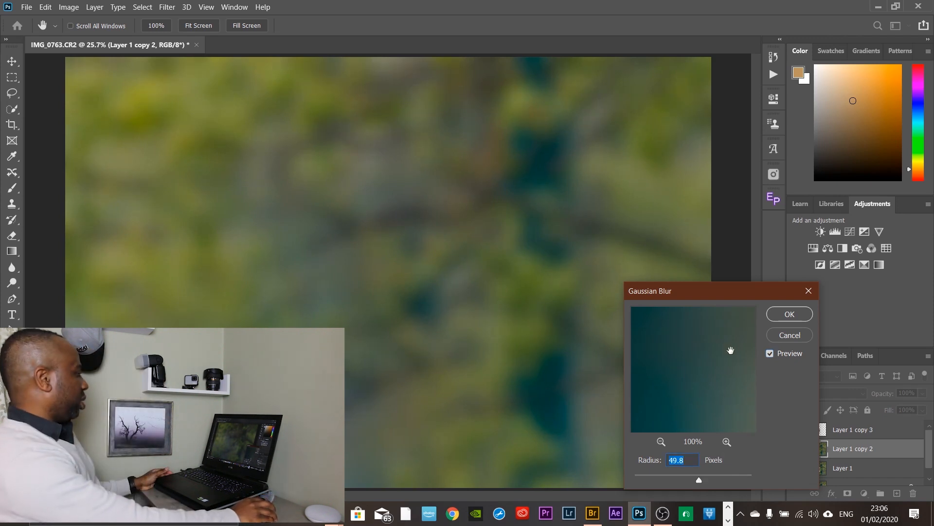
{"action": "left_click", "coordinate": [792, 317]}
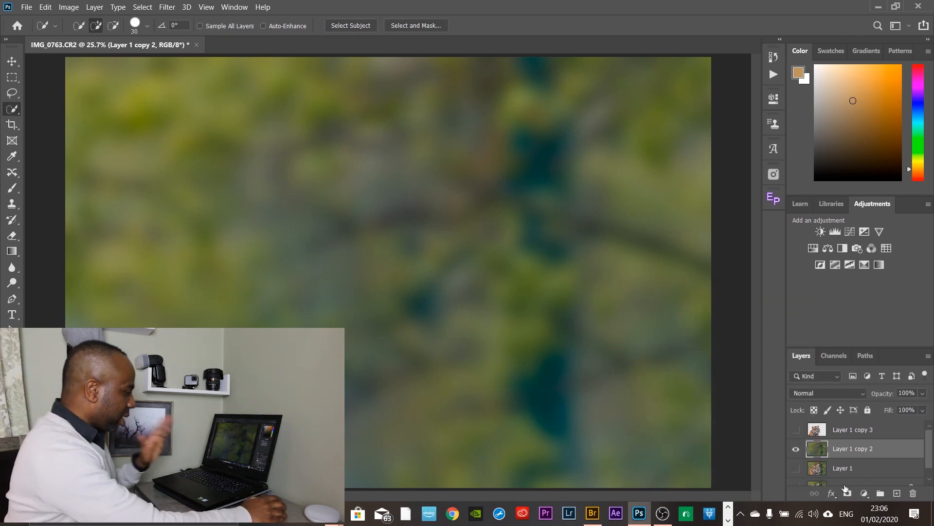
{"action": "left_click", "coordinate": [796, 429]}
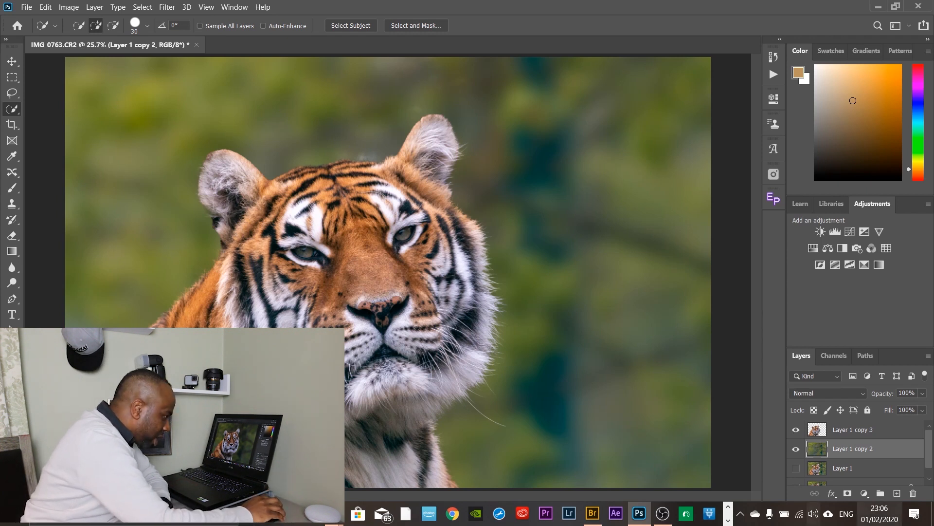
- Erase the leftover background along the top of the tiger's head on Layer 1 copy 3 with the Background Eraser at size 90
{"action": "left_click", "coordinate": [816, 432]}
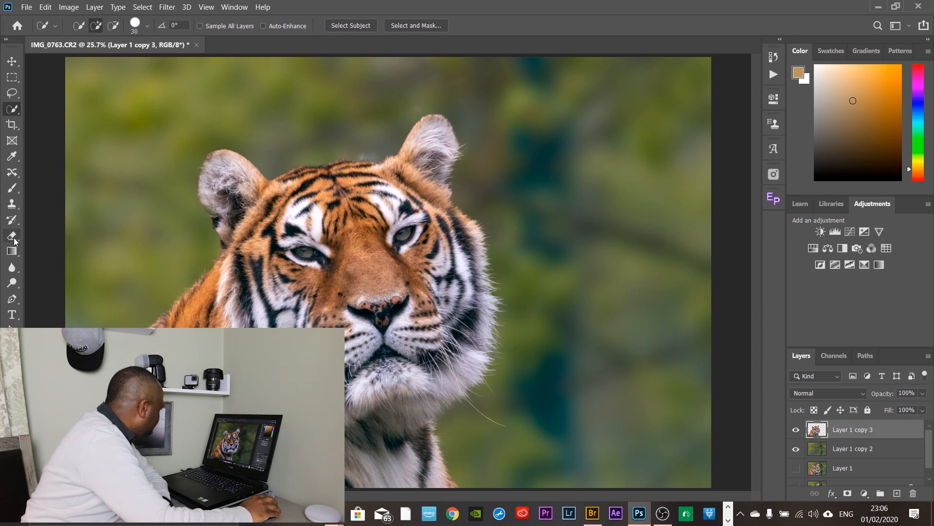
{"action": "left_click", "coordinate": [13, 237]}
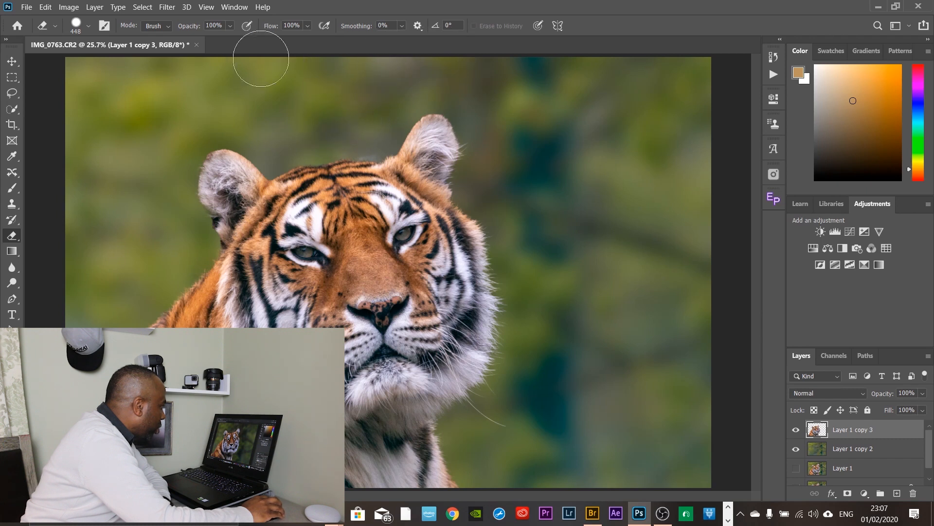
{"action": "right_click", "coordinate": [13, 235]}
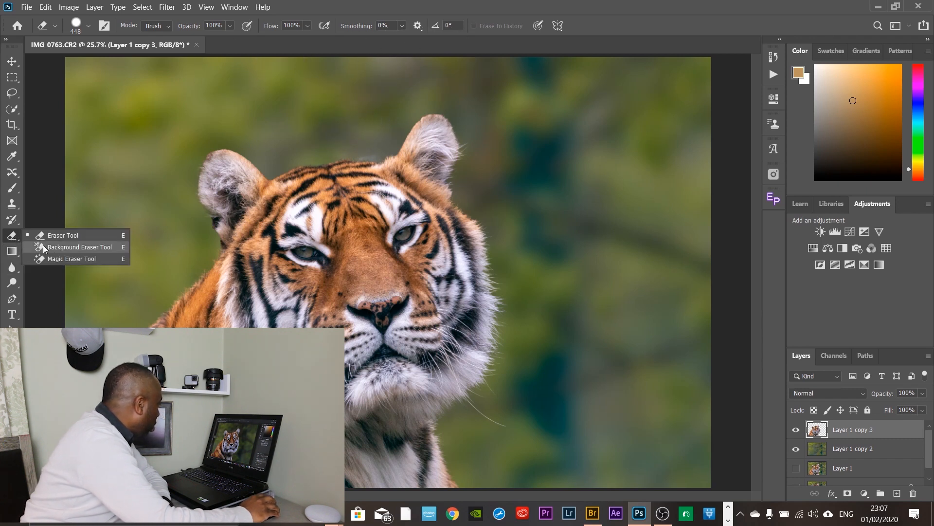
{"action": "left_click", "coordinate": [62, 246]}
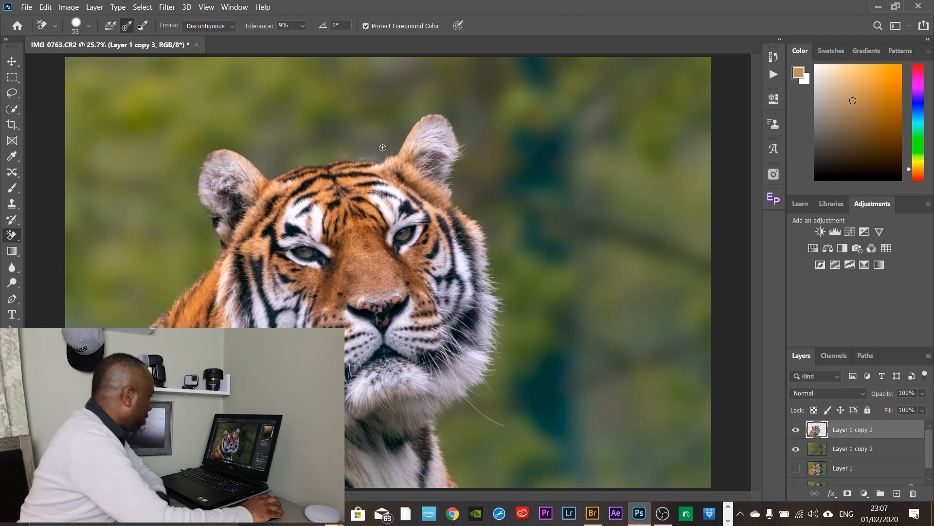
{"action": "right_click", "coordinate": [565, 185]}
{"action": "left_click_drag", "start_coordinate": [606, 210], "coordinate": [631, 210]}
{"action": "key", "text": "Return"}
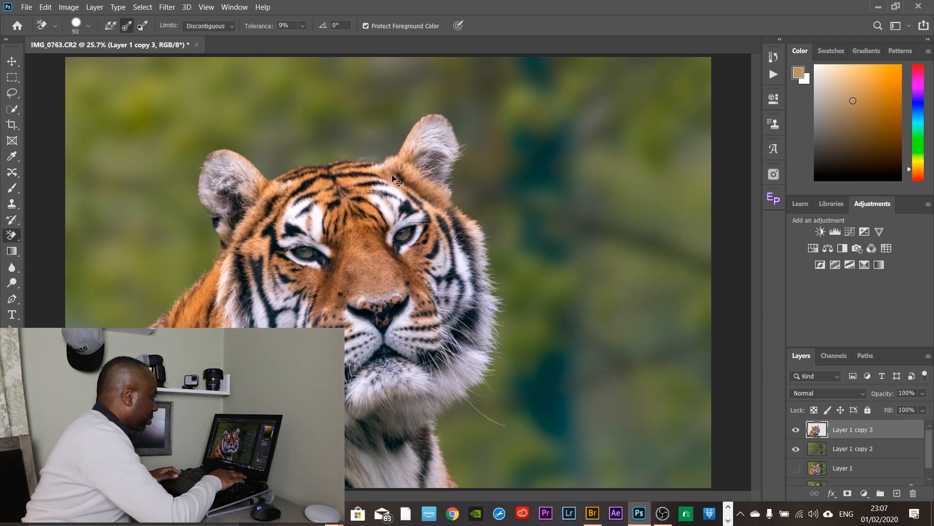
{"action": "key", "text": "ctrl+plus"}
{"action": "key", "text": "ctrl+plus"}
{"action": "key", "text": "ctrl+plus"}
{"action": "scroll", "coordinate": [379, 169], "scroll_direction": "up", "scroll_amount": 6}
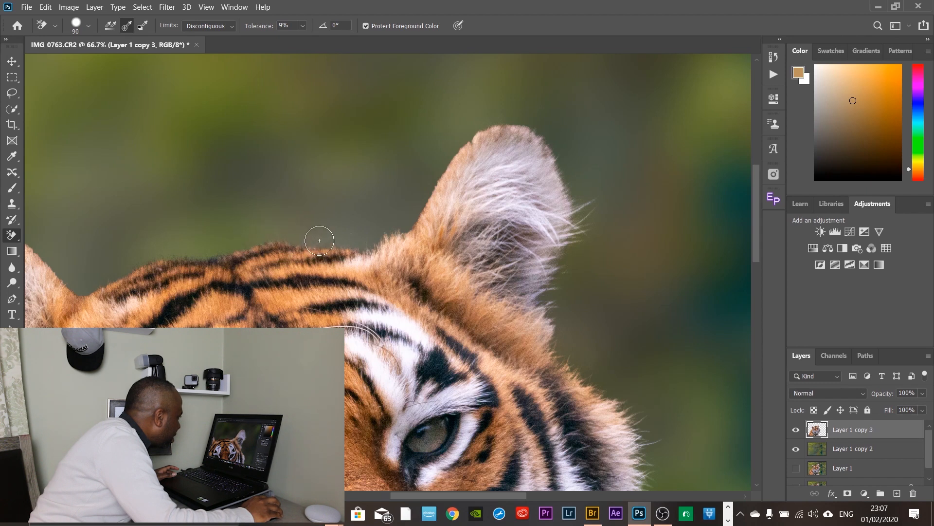
{"action": "left_click", "coordinate": [290, 238]}
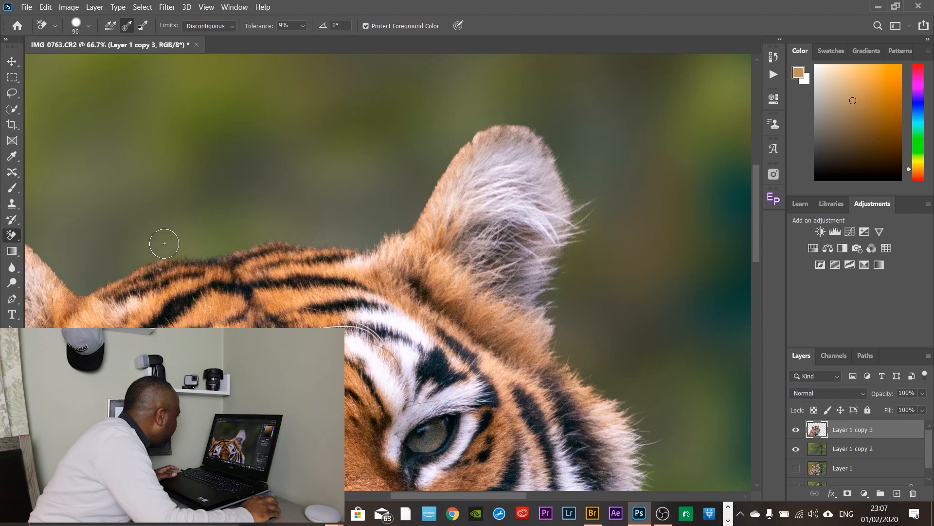
- Clean up stray background remnants above the tiger's head with the regular Eraser at size 165, and fit the whole image in view
{"action": "right_click", "coordinate": [11, 236]}
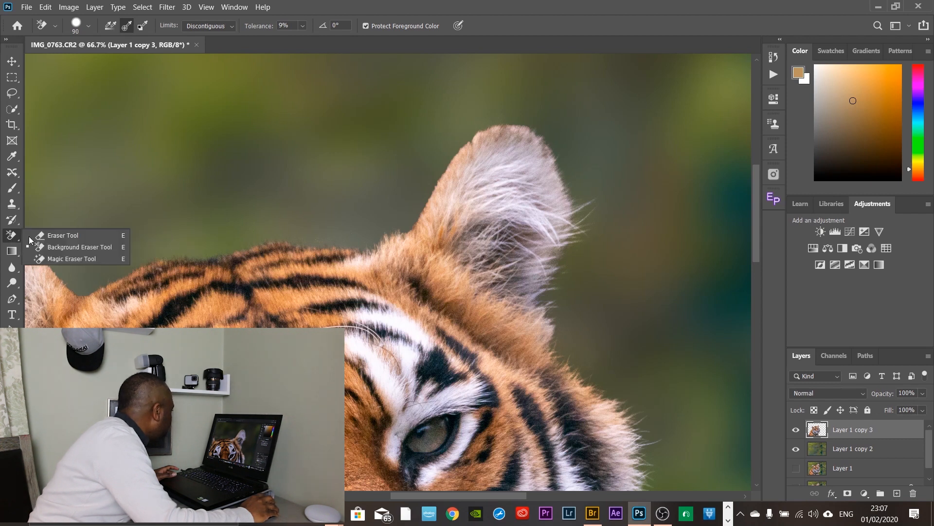
{"action": "left_click", "coordinate": [56, 238]}
{"action": "right_click", "coordinate": [283, 116]}
{"action": "left_click_drag", "start_coordinate": [420, 156], "coordinate": [406, 157]}
{"action": "left_click", "coordinate": [179, 203]}
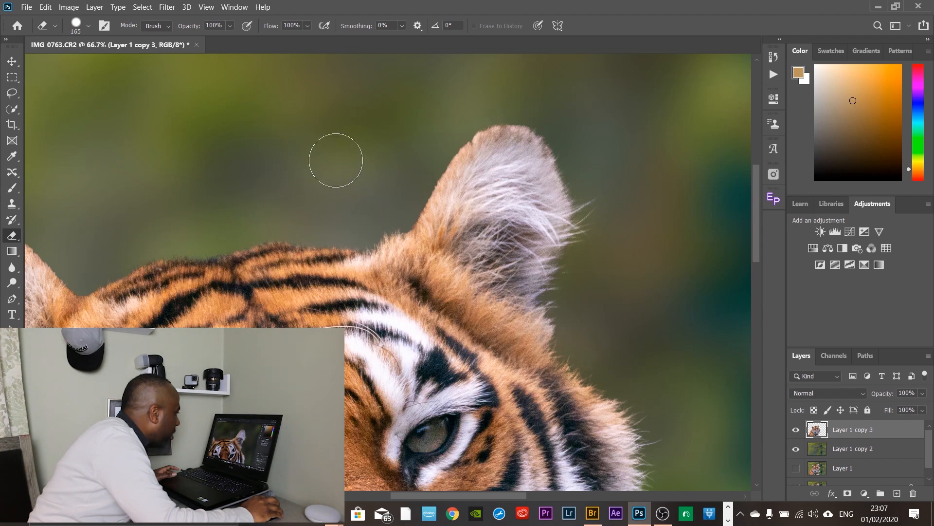
{"action": "key", "text": "ctrl+0"}
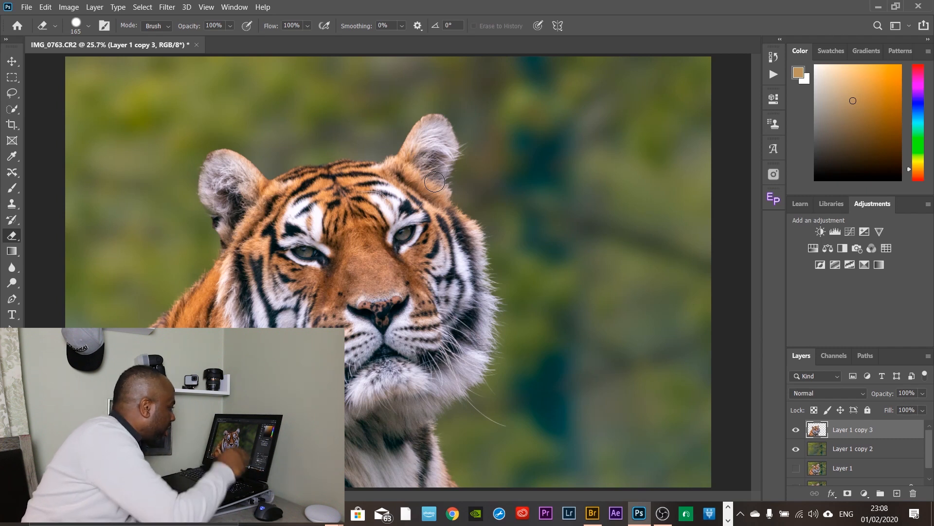
- Choose the Blur tool and examine the tiger's fur edge from the ears down to the chest at 50% zoom
{"action": "key", "text": "ctrl+plus"}
{"action": "key", "text": "ctrl+plus"}
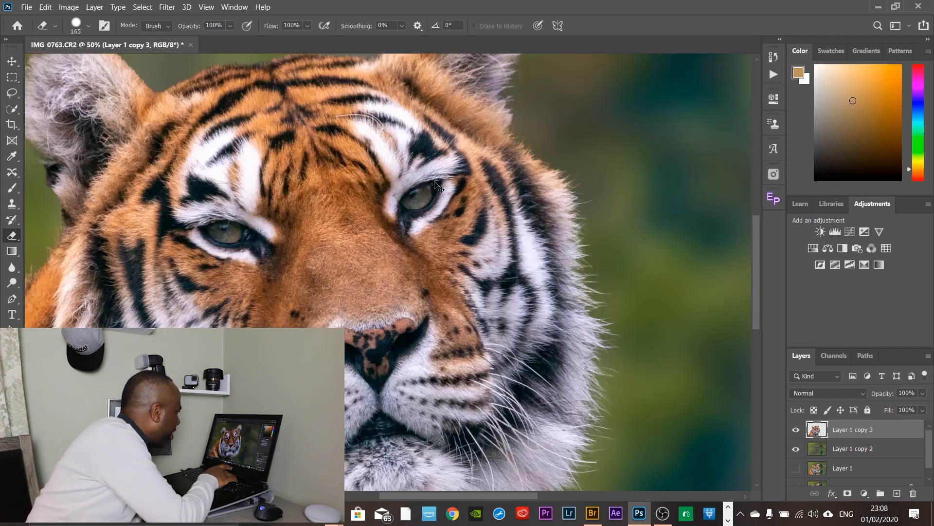
{"action": "scroll", "coordinate": [450, 247], "scroll_direction": "up", "scroll_amount": 3}
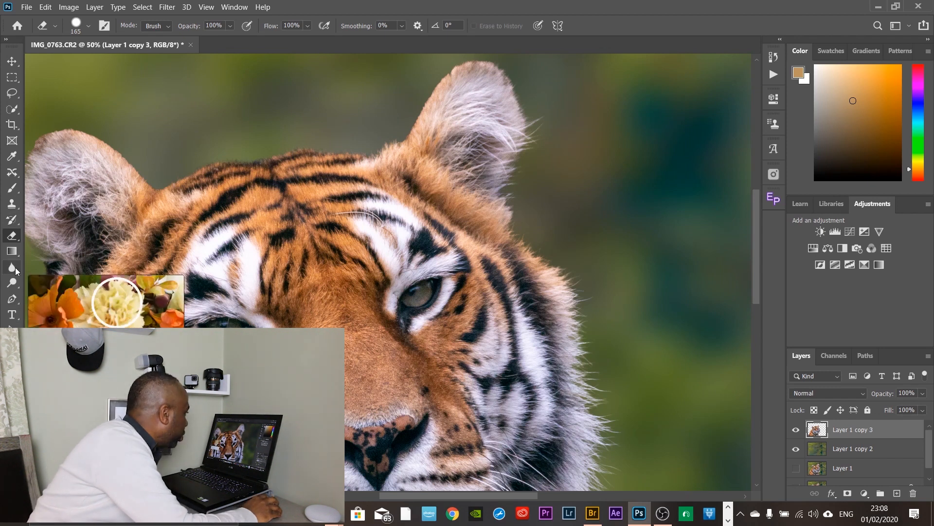
{"action": "left_click", "coordinate": [12, 268]}
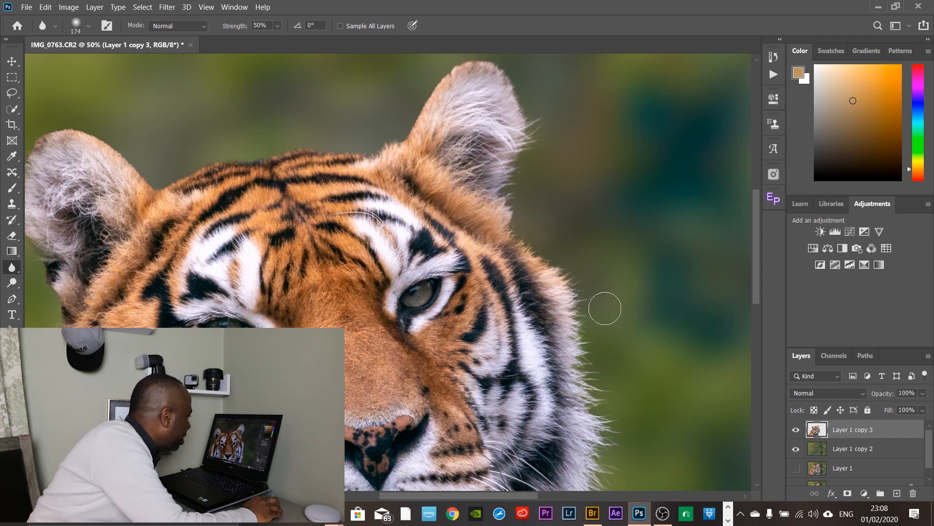
{"action": "scroll", "coordinate": [757, 235], "scroll_direction": "down", "scroll_amount": 5}
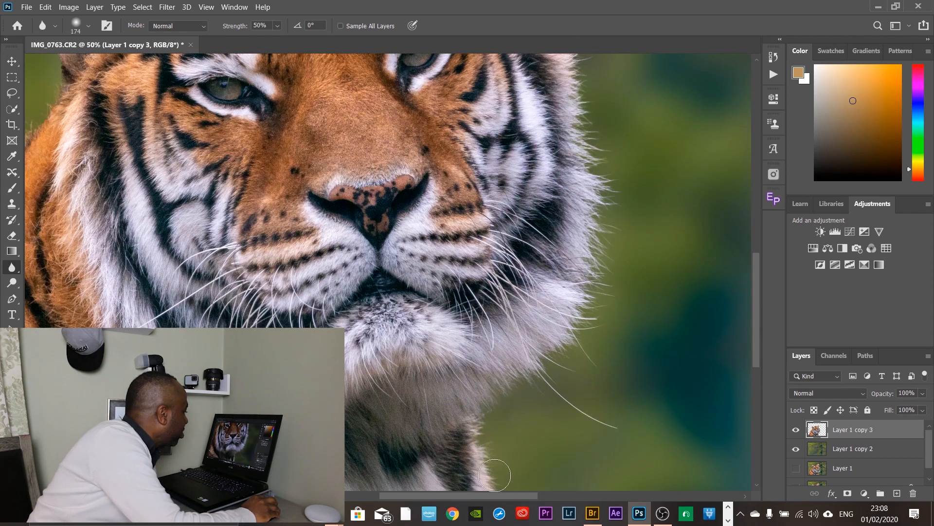
{"action": "left_click_drag", "start_coordinate": [756, 302], "coordinate": [759, 354]}
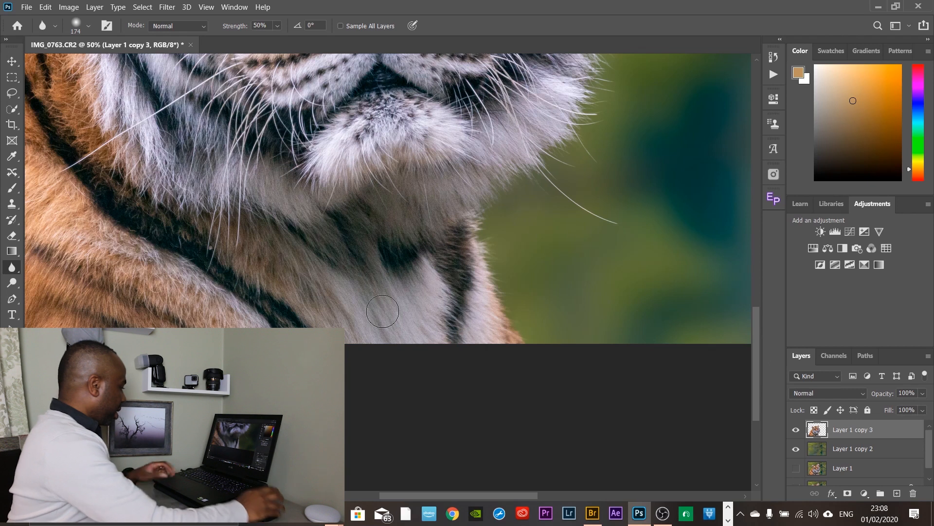
{"action": "key", "text": "ctrl+minus"}
{"action": "key", "text": "ctrl+minus"}
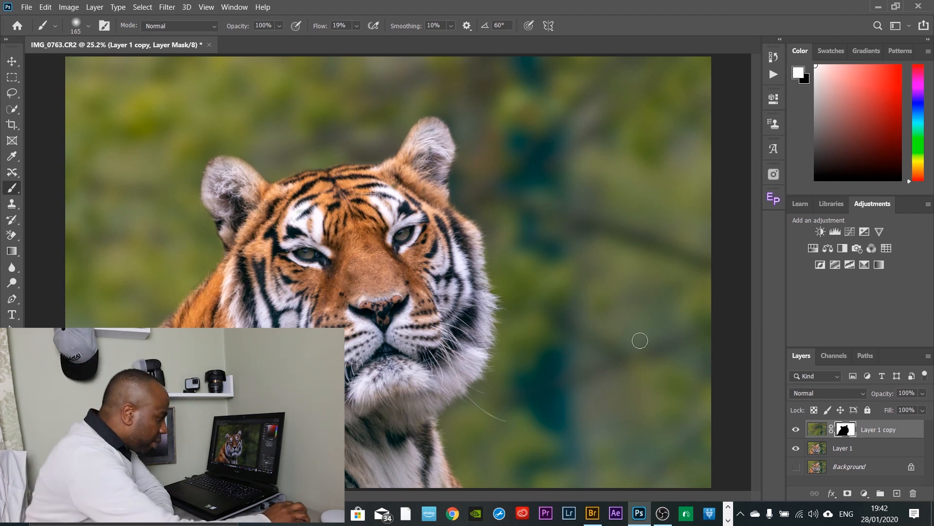
- Merge Layer 1 copy down into Layer 1 and open the merged layer in the Luminar plug-in
{"action": "right_click", "coordinate": [894, 430]}
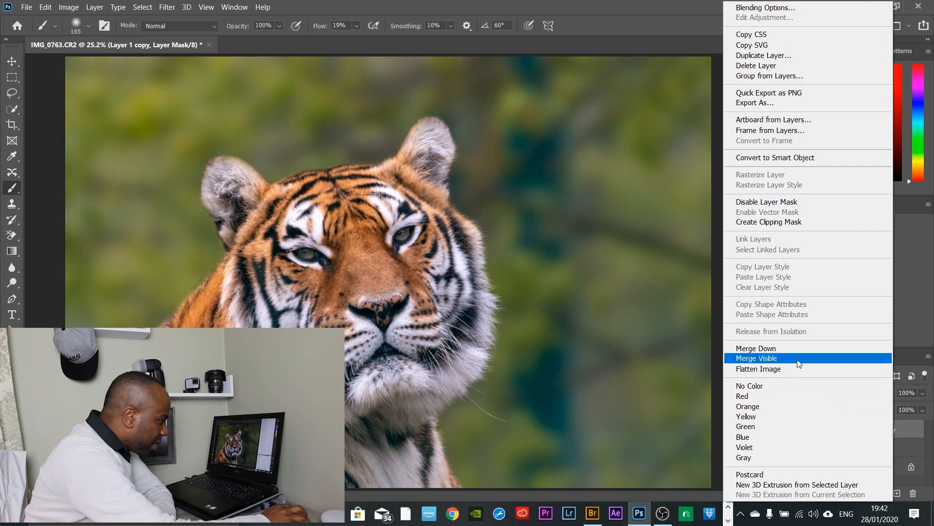
{"action": "left_click", "coordinate": [806, 350]}
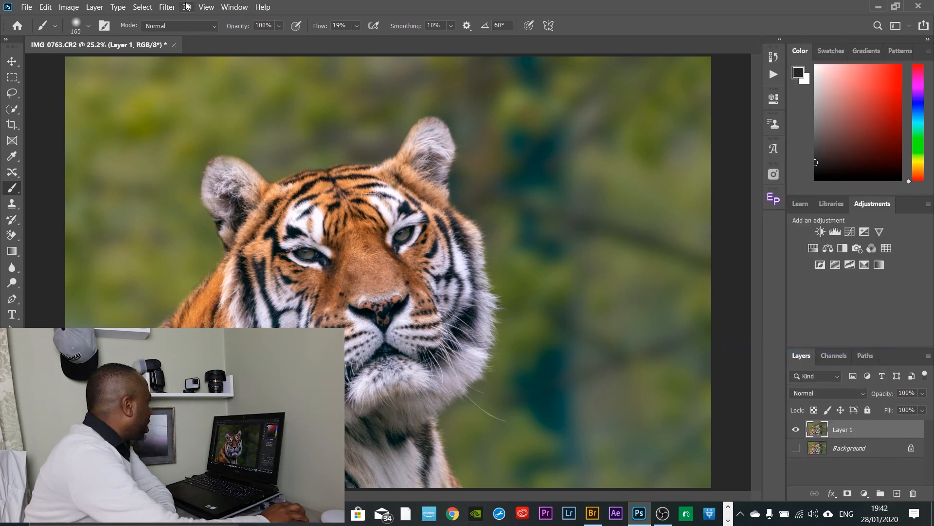
{"action": "left_click", "coordinate": [166, 7]}
{"action": "mouse_move", "coordinate": [220, 254]}
{"action": "left_click", "coordinate": [338, 253]}
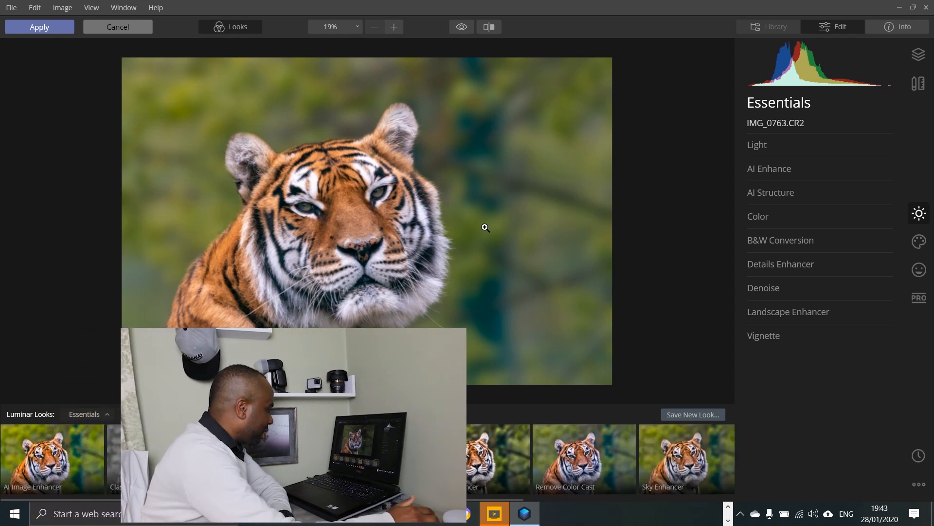
- Try the AI Image Enhancer look and replace it with the Haze Removal look at an amount of 100
{"action": "left_click", "coordinate": [73, 457]}
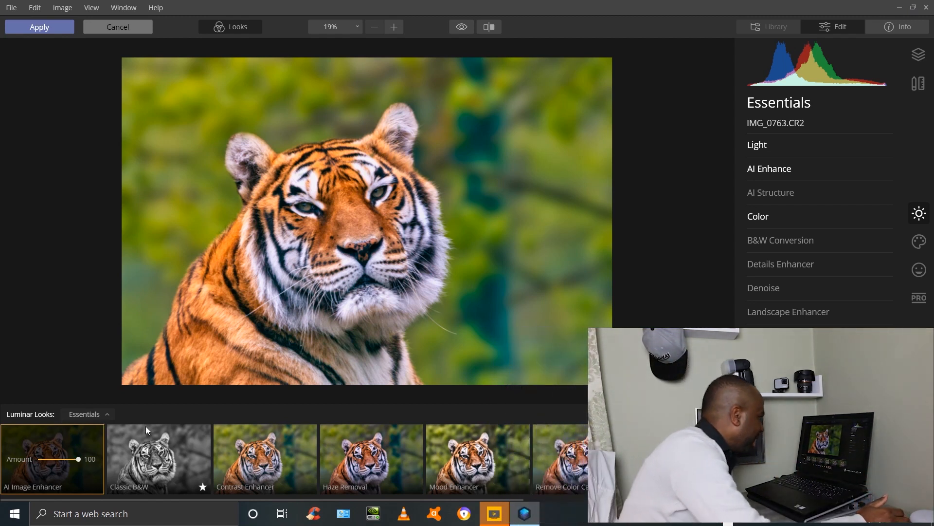
{"action": "left_click", "coordinate": [381, 472]}
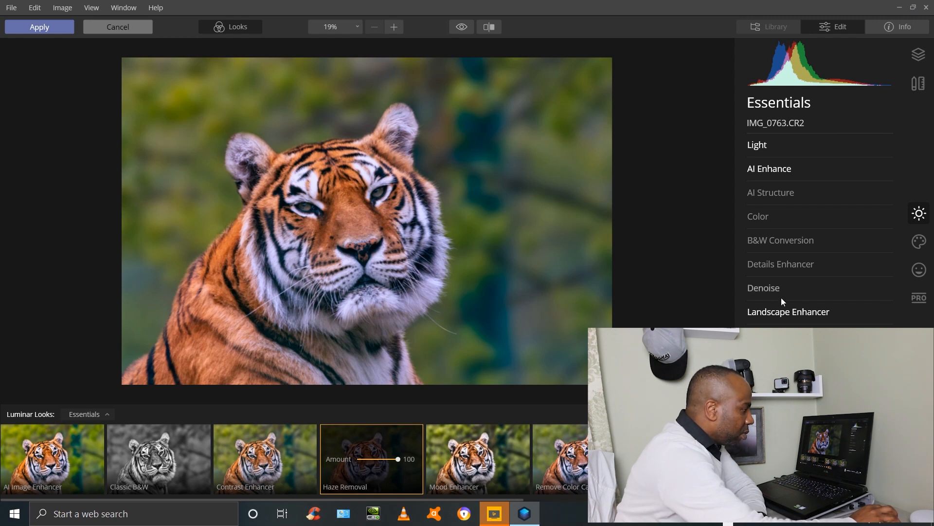
- Set Luminosity Denoise to 60 in the Denoise filter, judging the noise at the tiger's fur edge and background
{"action": "left_click", "coordinate": [764, 289]}
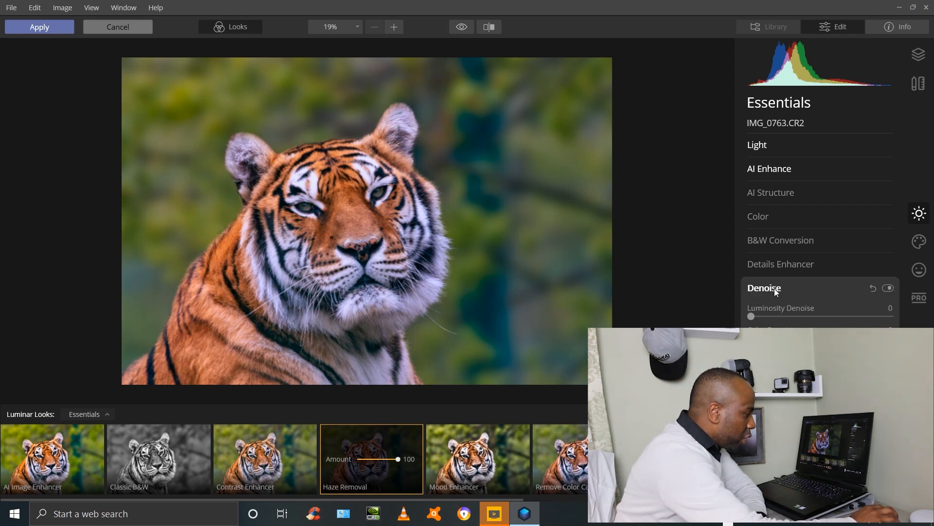
{"action": "left_click", "coordinate": [436, 227]}
{"action": "left_click", "coordinate": [387, 220]}
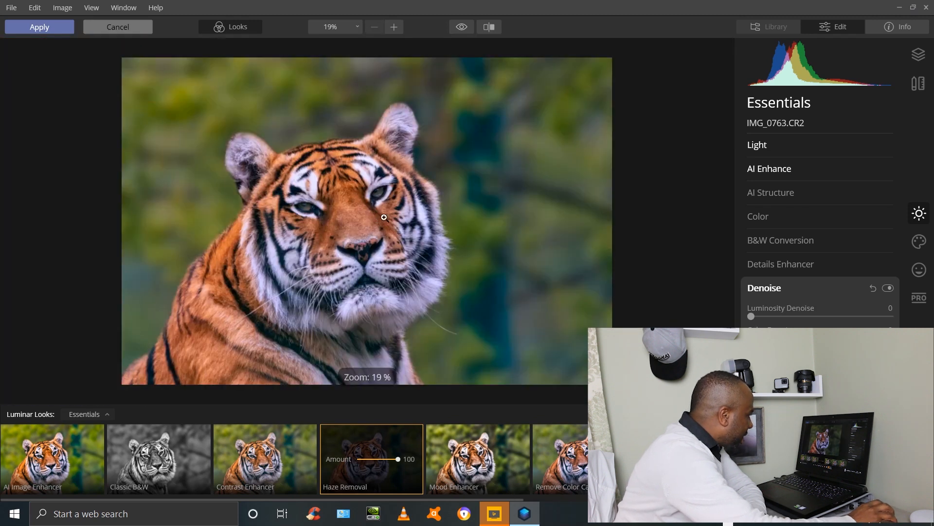
{"action": "left_click", "coordinate": [441, 214]}
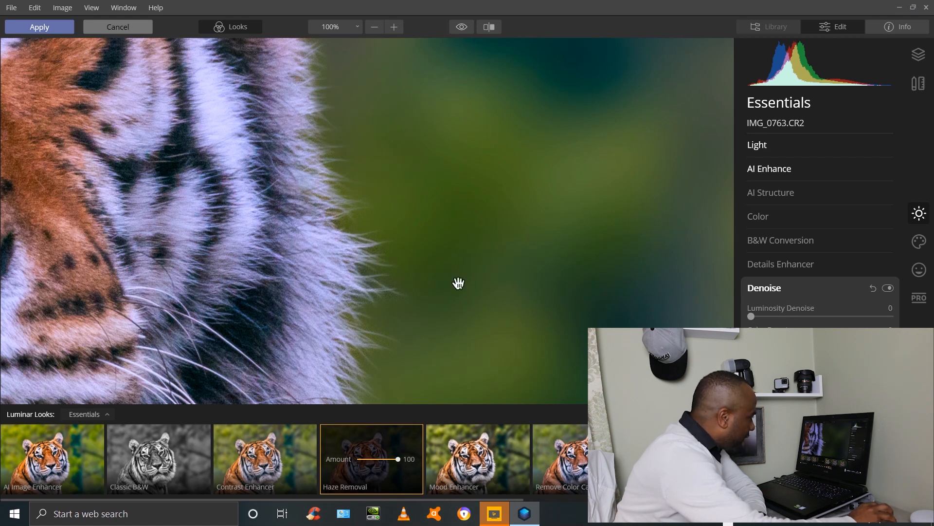
{"action": "left_click", "coordinate": [796, 317]}
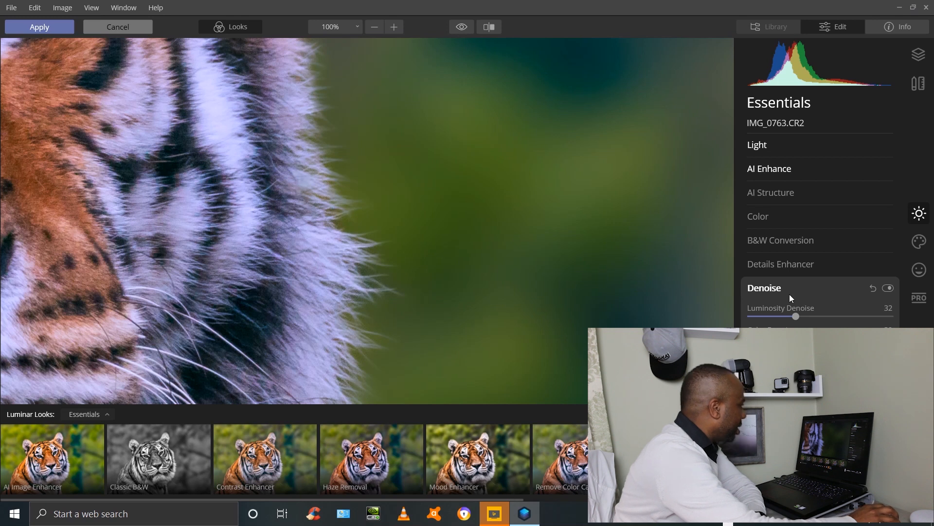
{"action": "left_click", "coordinate": [834, 316]}
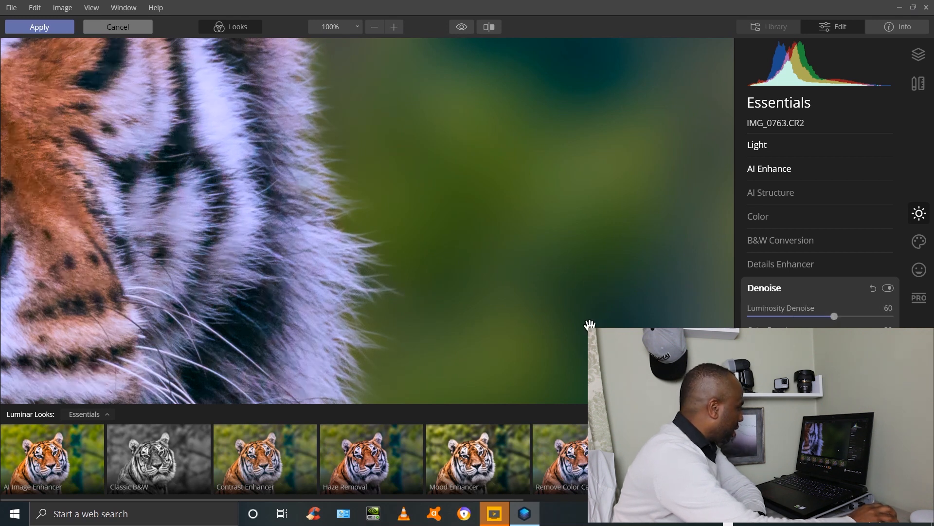
- Compare the tiger's nose and fur at 100% zoom with the Denoise filter switched off and on
{"action": "left_click", "coordinate": [358, 165]}
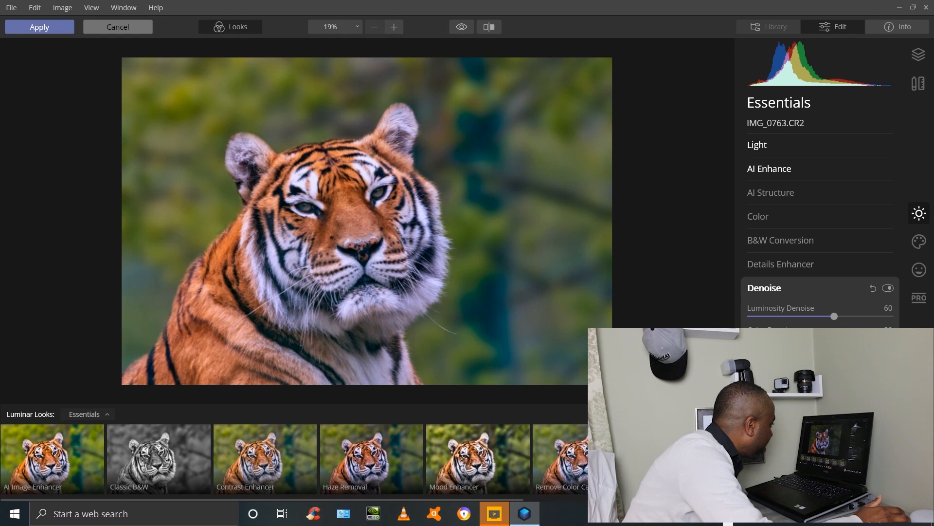
{"action": "left_click", "coordinate": [357, 235]}
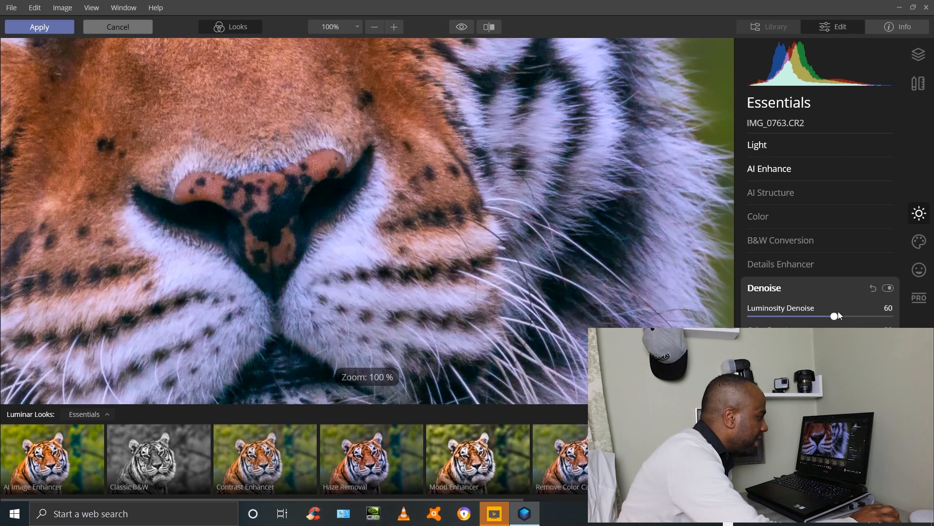
{"action": "left_click", "coordinate": [887, 289]}
{"action": "left_click", "coordinate": [886, 290]}
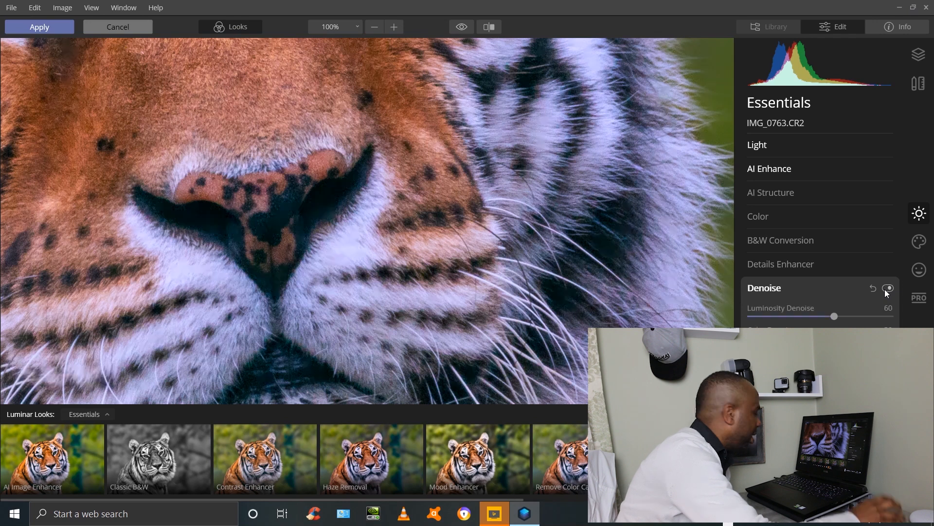
{"action": "key", "text": "ctrl+0"}
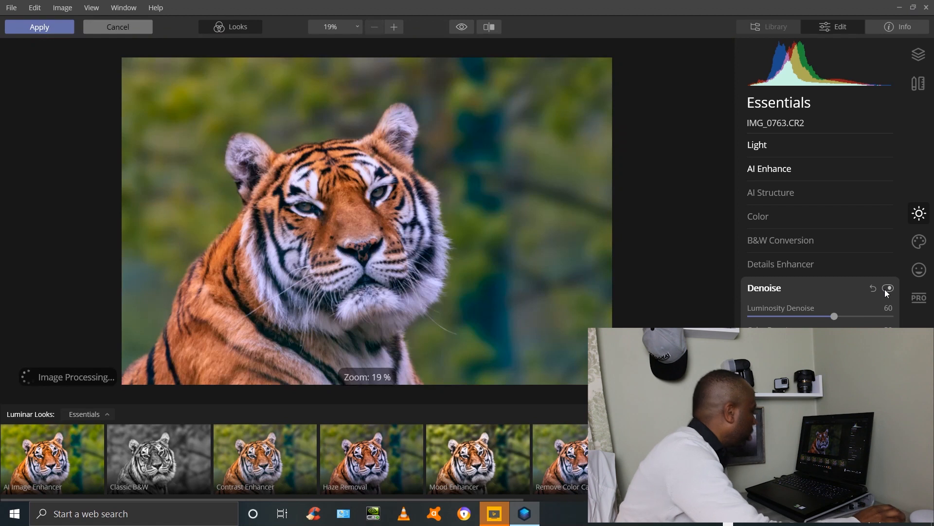
- Apply the Luminar edits to Layer 1 and compare the result with the original photo by hiding and showing the layer
{"action": "left_click", "coordinate": [42, 29]}
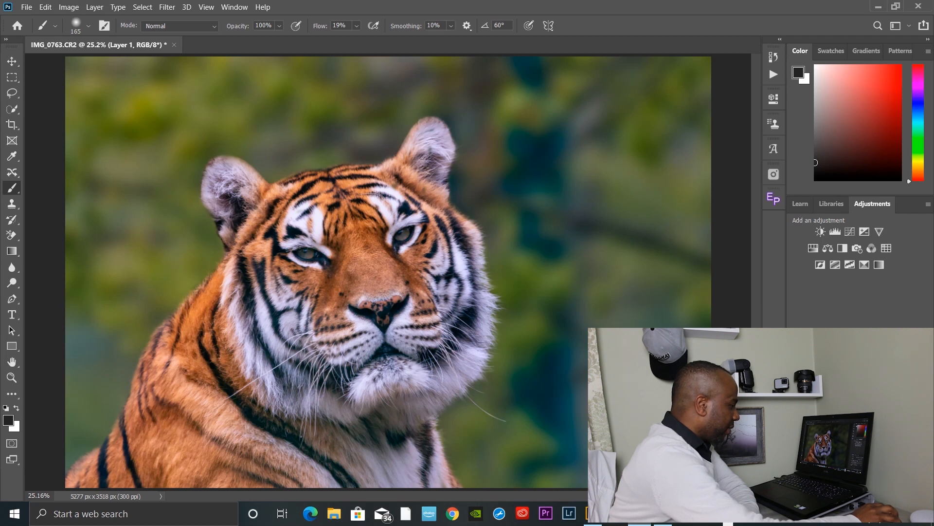
{"action": "key", "text": "ctrl+z"}
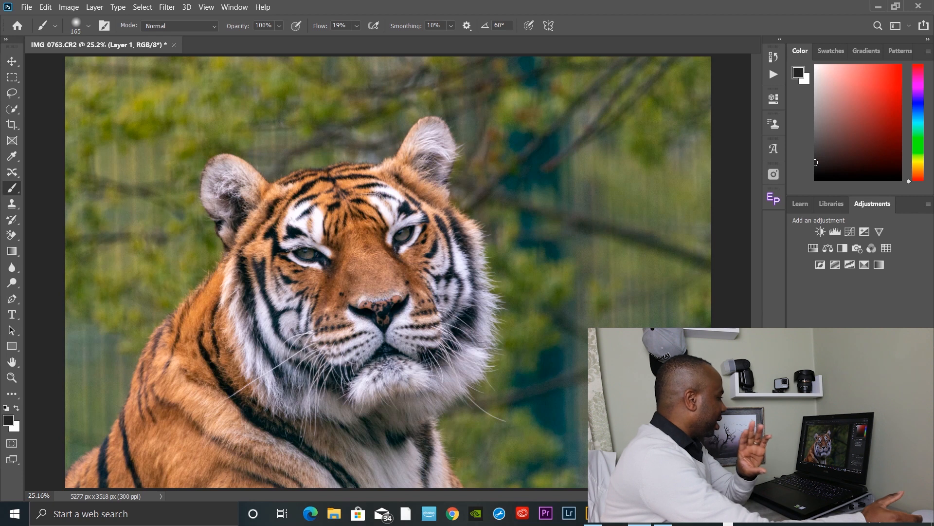
{"action": "key", "text": "ctrl+comma"}
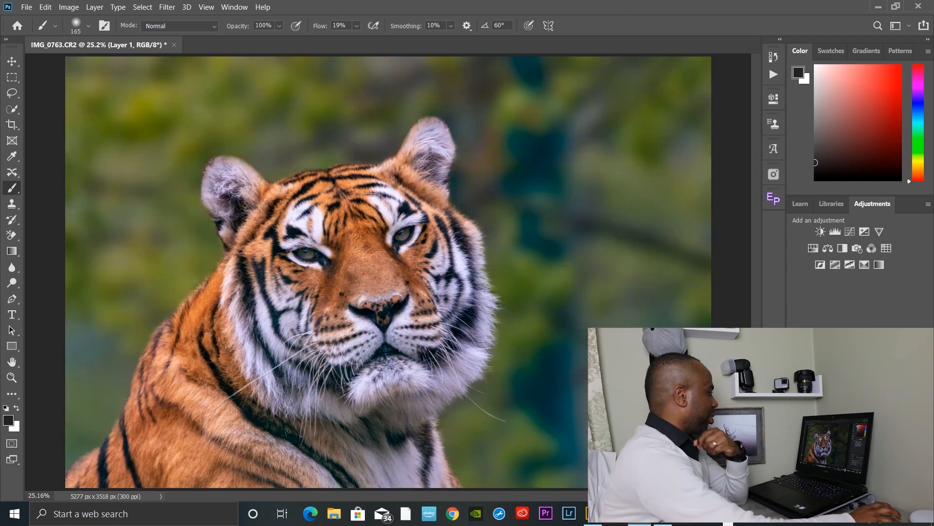